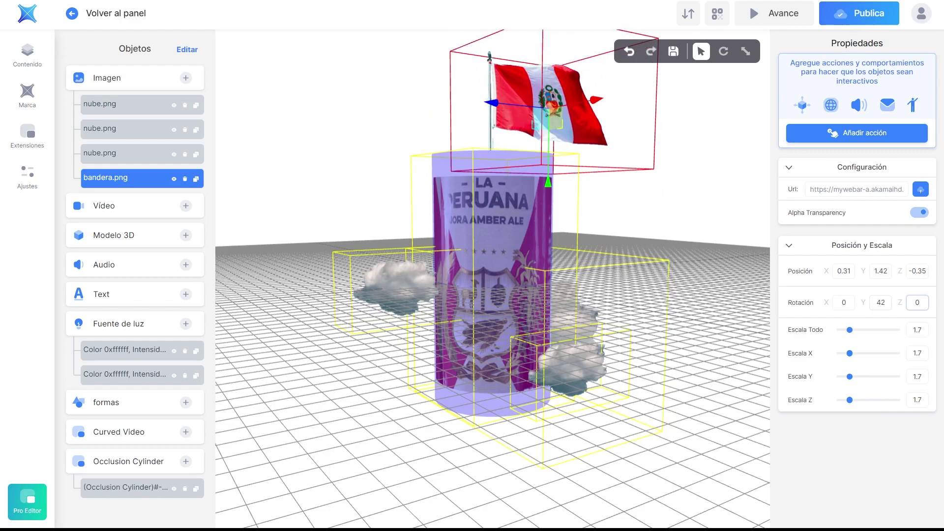
Scroll down the list of AR experience types in the Project 0 dialog.
scroll(492, 276, down, 2)
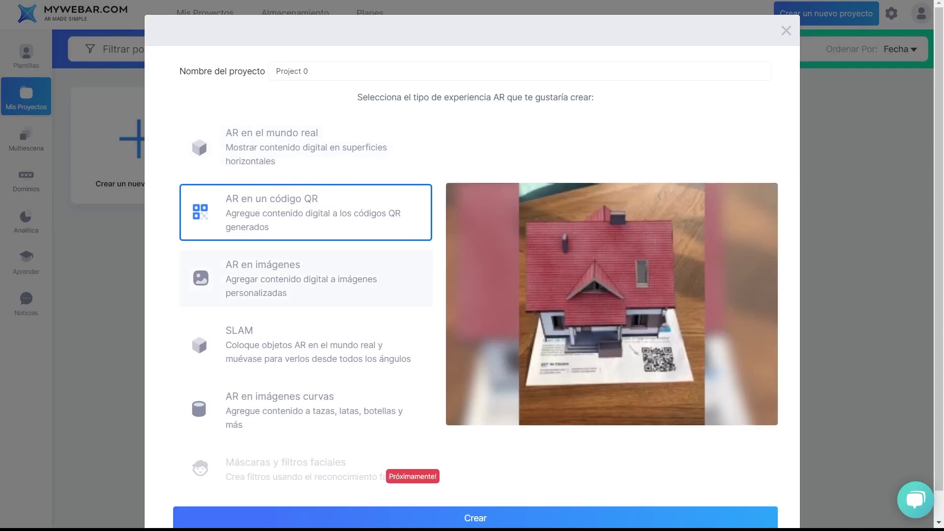
Select 'AR en imágenes curvas' as Project 0's experience type.
click(305, 380)
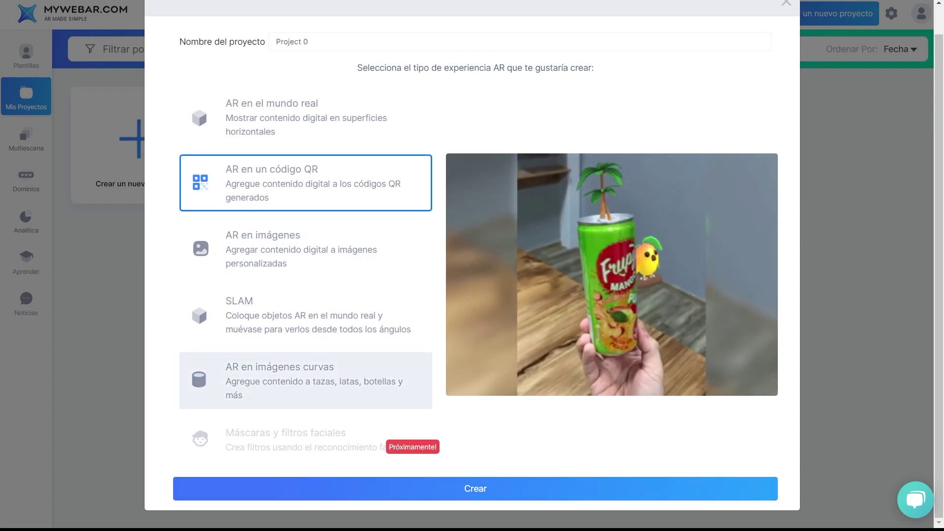
click(305, 381)
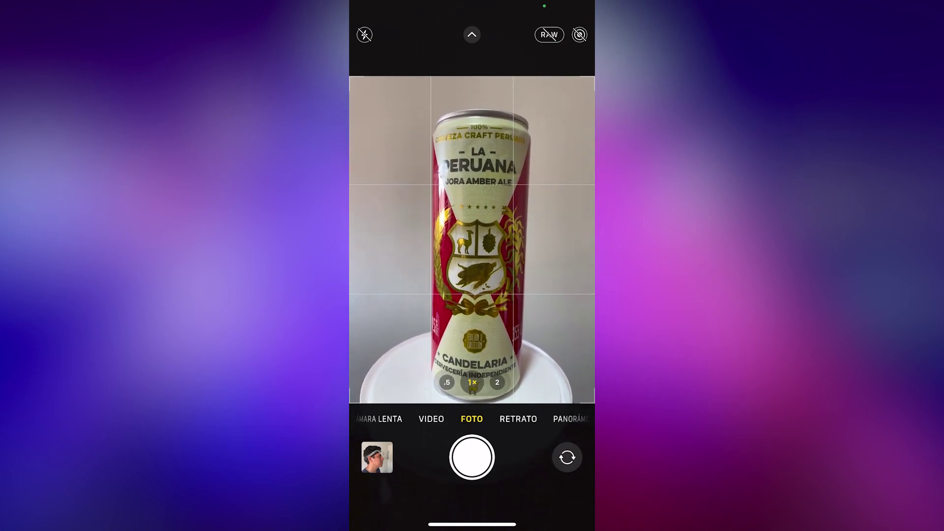
Take six photos of the La Peruana can, rotating it to capture front, sides and back label.
click(472, 457)
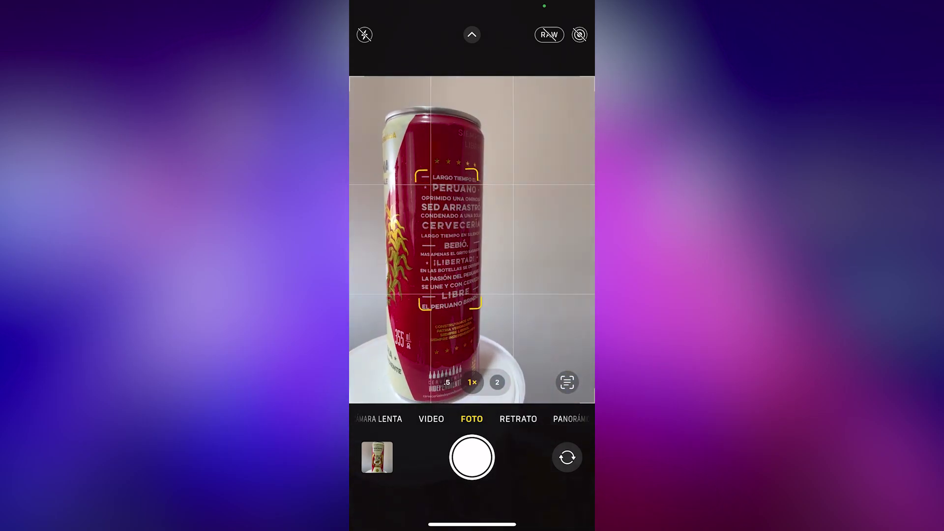
click(472, 458)
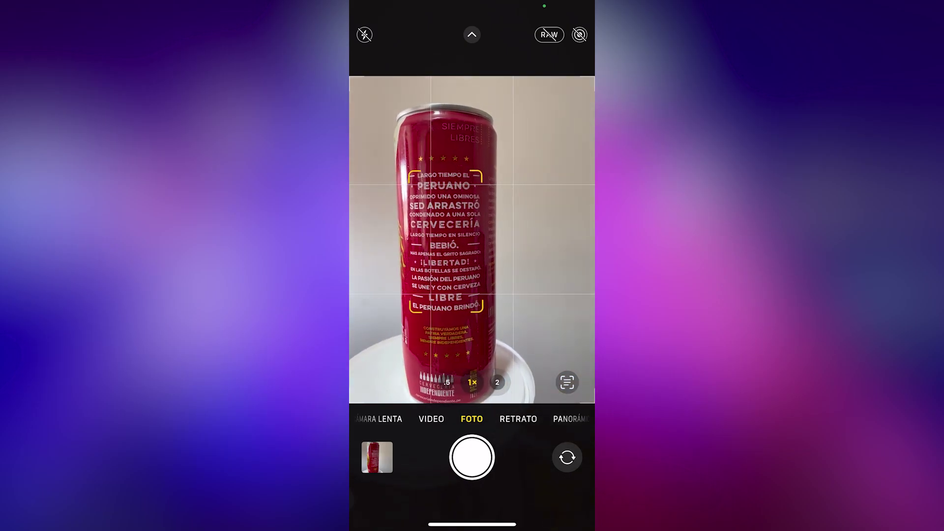
click(472, 458)
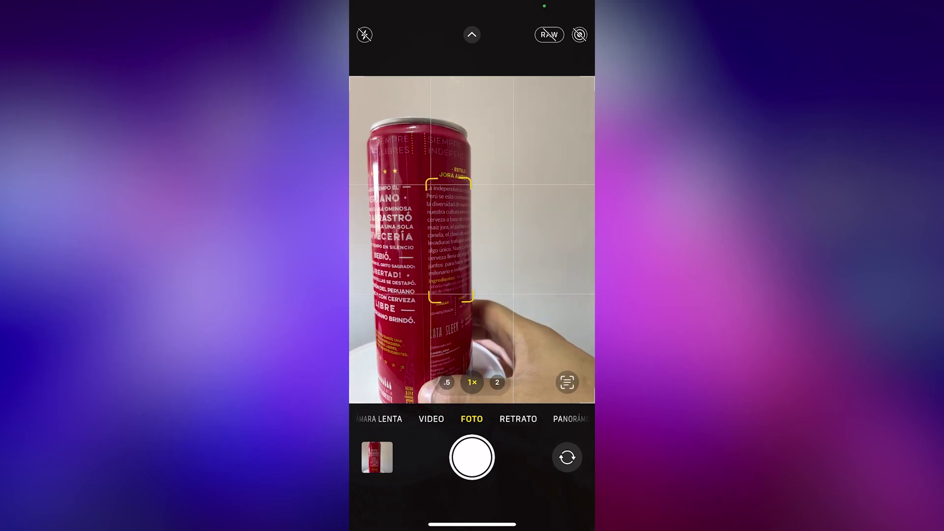
click(471, 458)
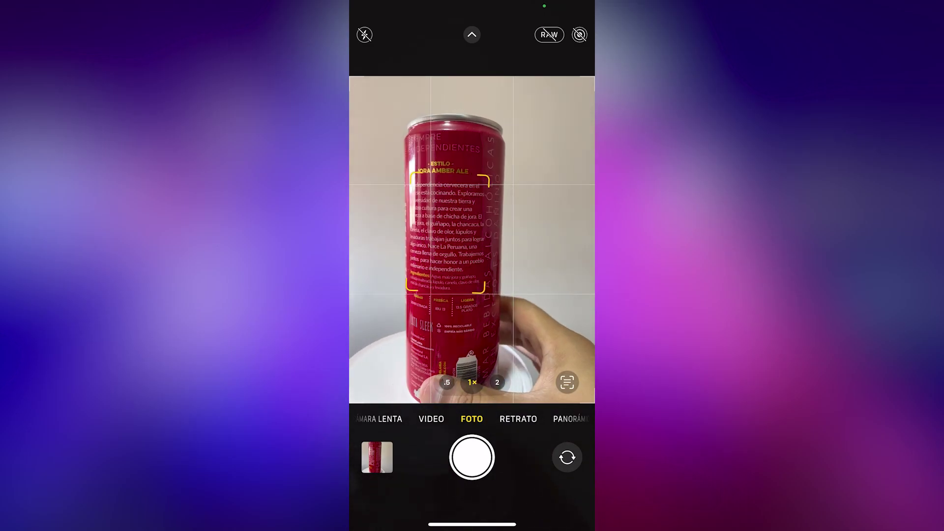
click(471, 458)
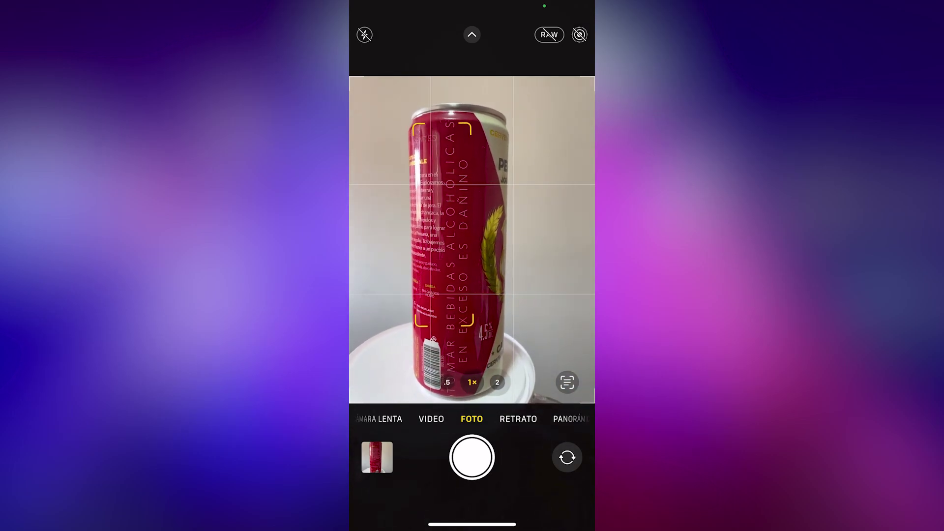
click(472, 457)
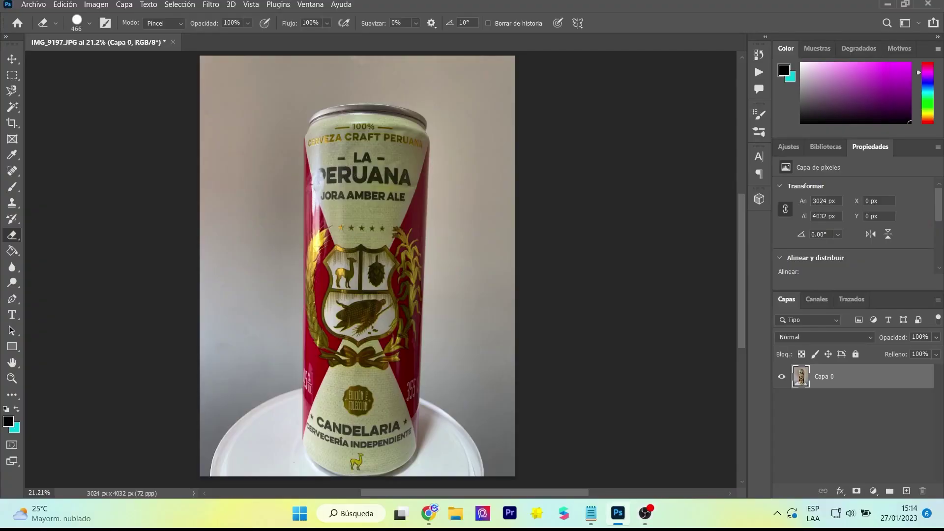
Set the eraser size to 191 px and switch to the Magnetic Lasso.
click(89, 23)
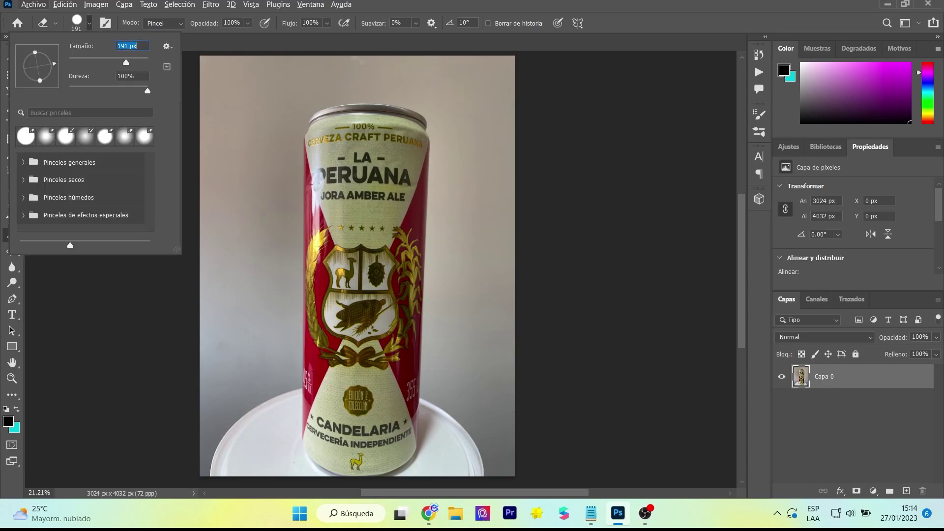
key(Return)
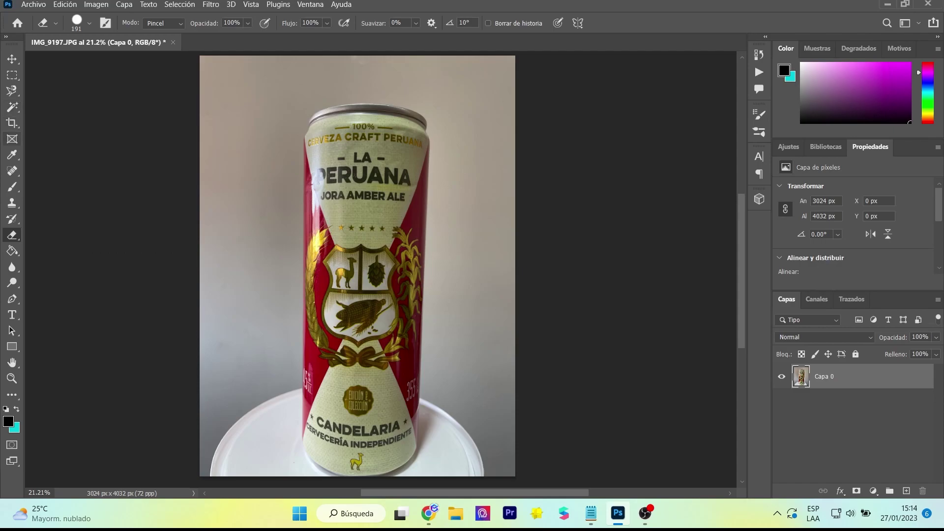
click(12, 123)
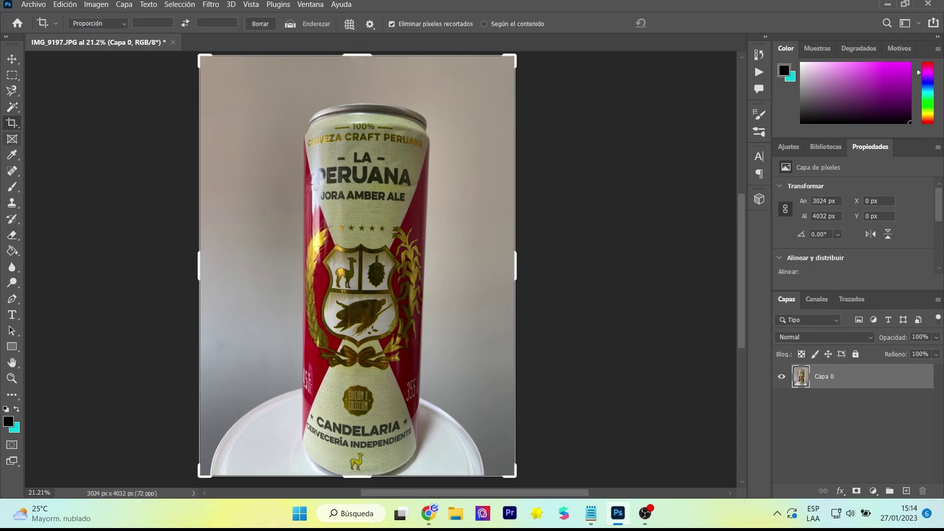
click(12, 139)
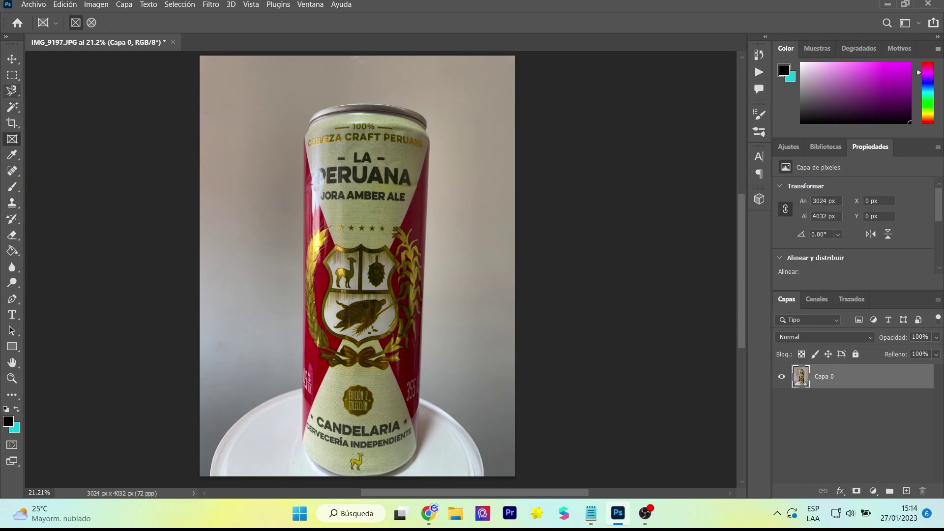
click(11, 91)
Erase the background around the can, including the white plate patch at its lower right.
alt+scroll(301, 69, up, 1)
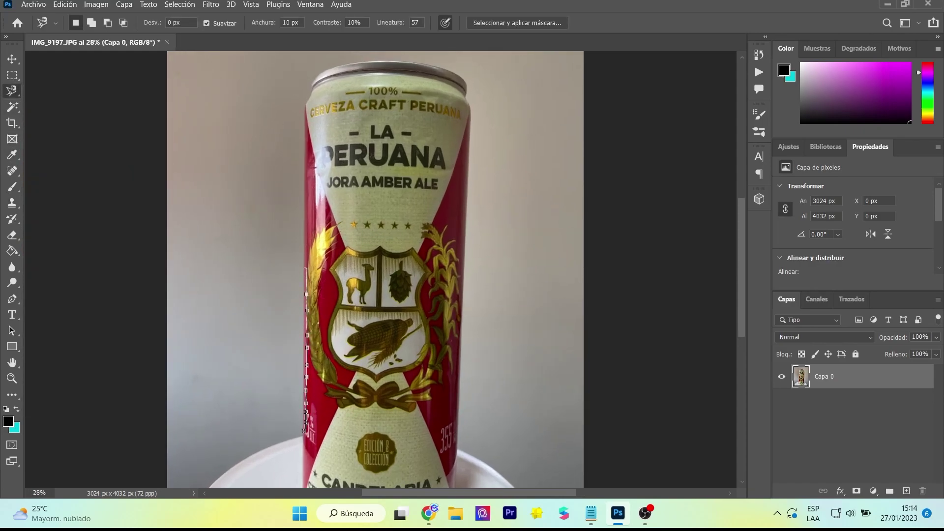
key(Escape)
alt+scroll(269, 335, down, 1)
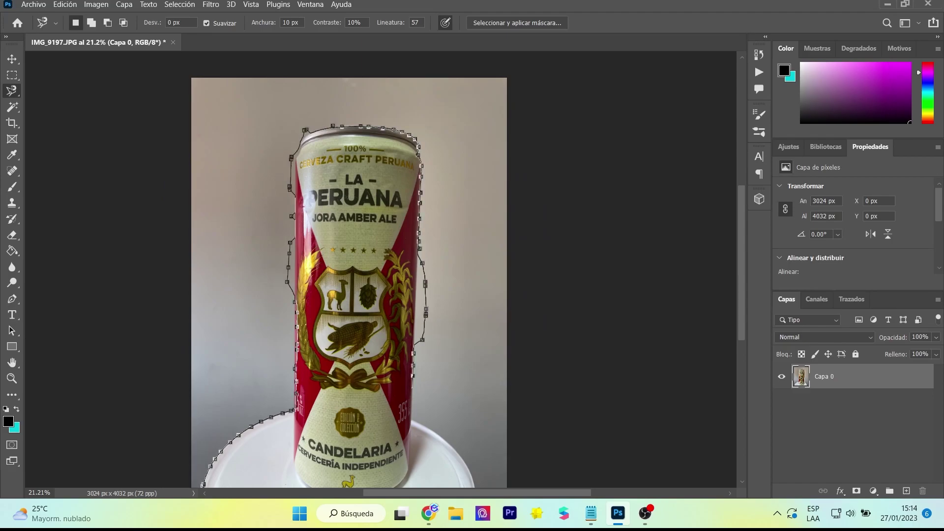
drag(453, 465, 461, 472)
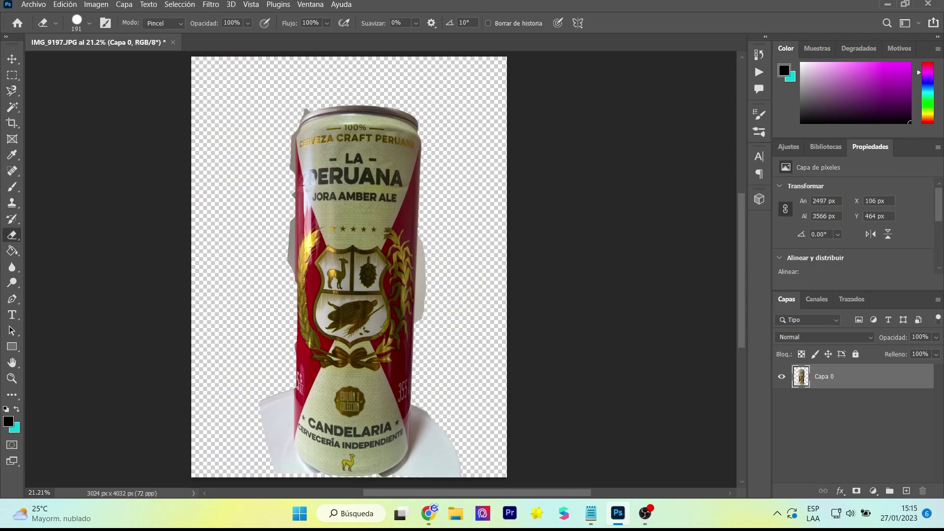
alt+scroll(290, 87, up, 2)
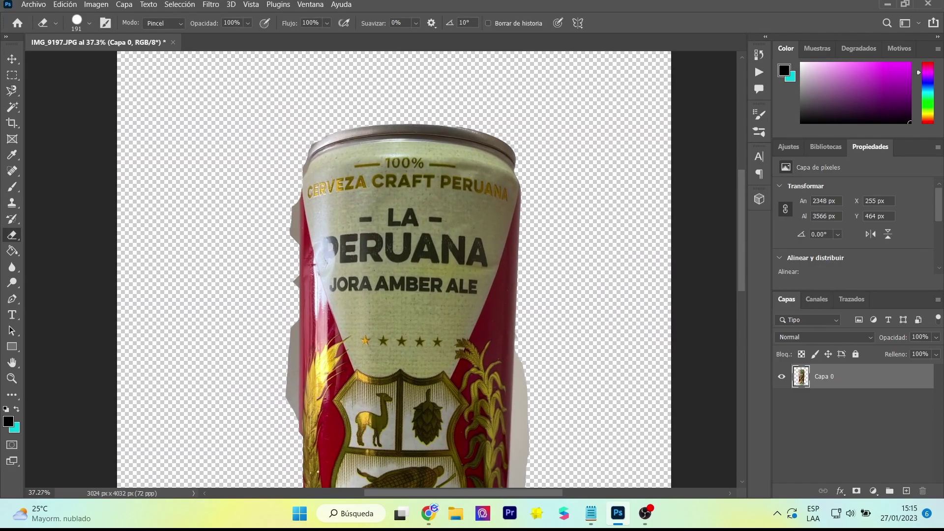
key(ctrl+z)
alt+scroll(408, 270, down, 2)
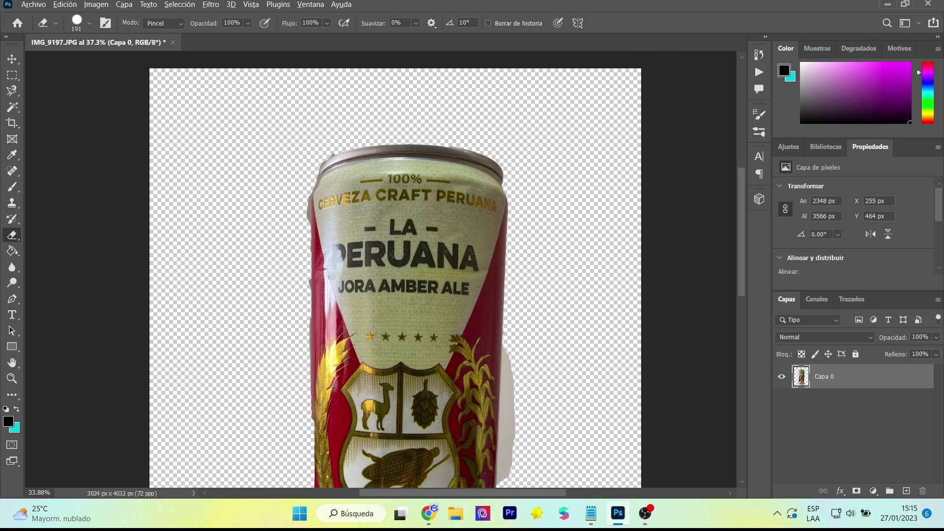
scroll(398, 246, down, 3)
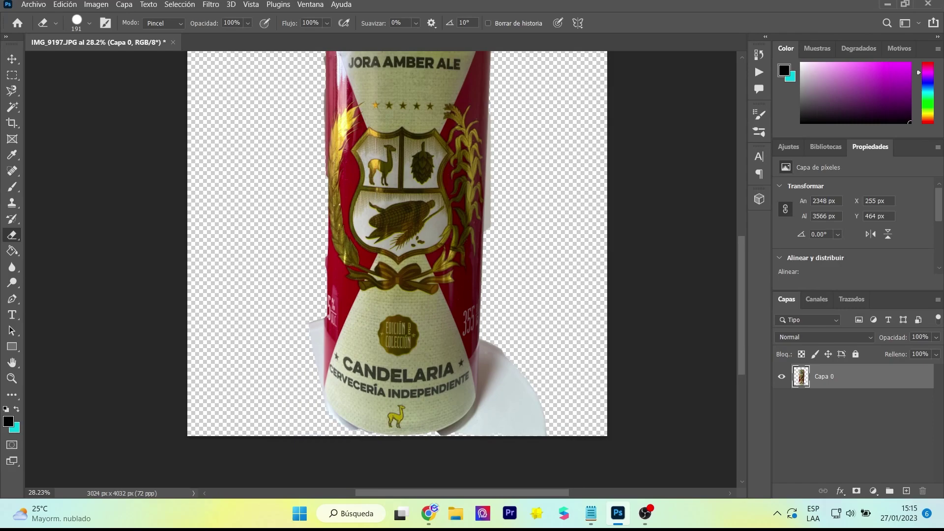
mouse_move(536, 418)
mouse_down()
mouse_move(511, 377)
mouse_move(484, 378)
mouse_up()
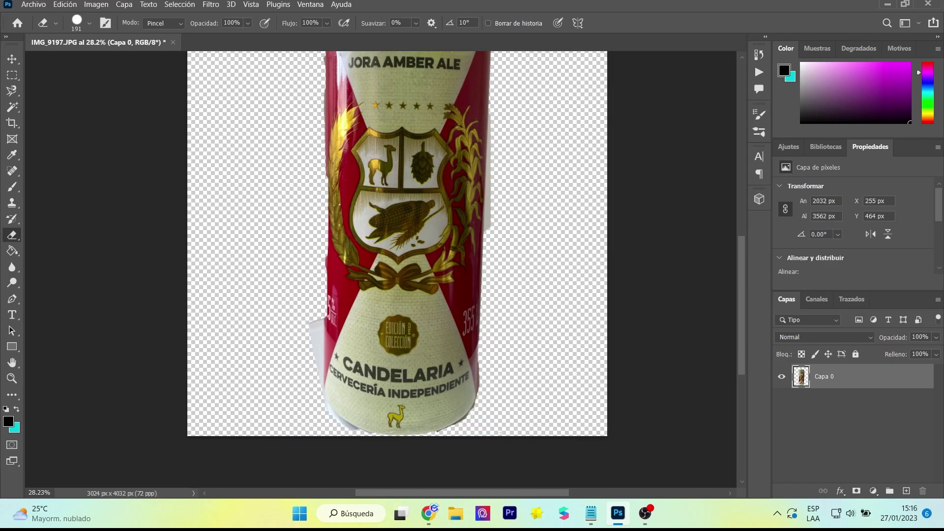
scroll(397, 270, up, 3)
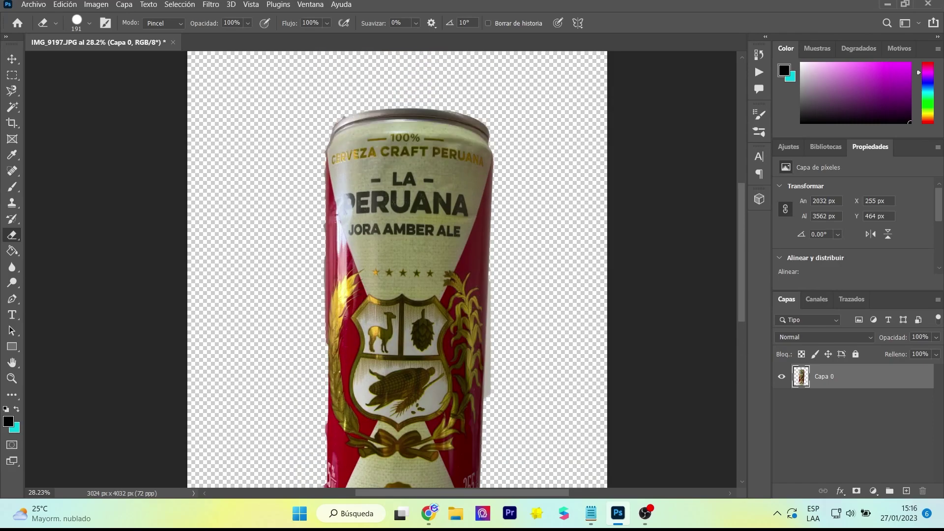
alt+scroll(407, 271, down, 2)
Scale the can layer up to about 112% with Free Transform.
key(ctrl+t)
drag(408, 197, 414, 181)
drag(424, 108, 447, 70)
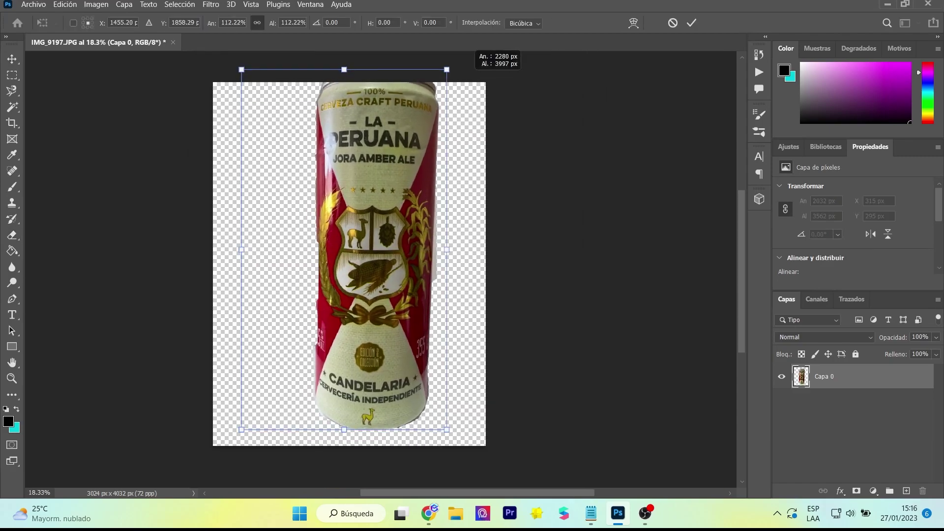
key(Return)
click(33, 4)
Export the front shot, then cut out the side can photo with Object Selection and export it as PNG.
click(221, 194)
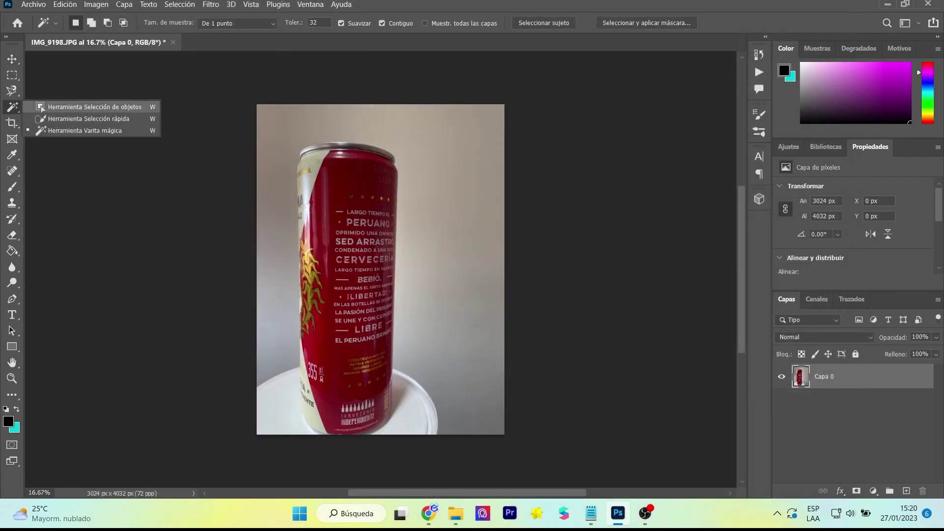
click(41, 108)
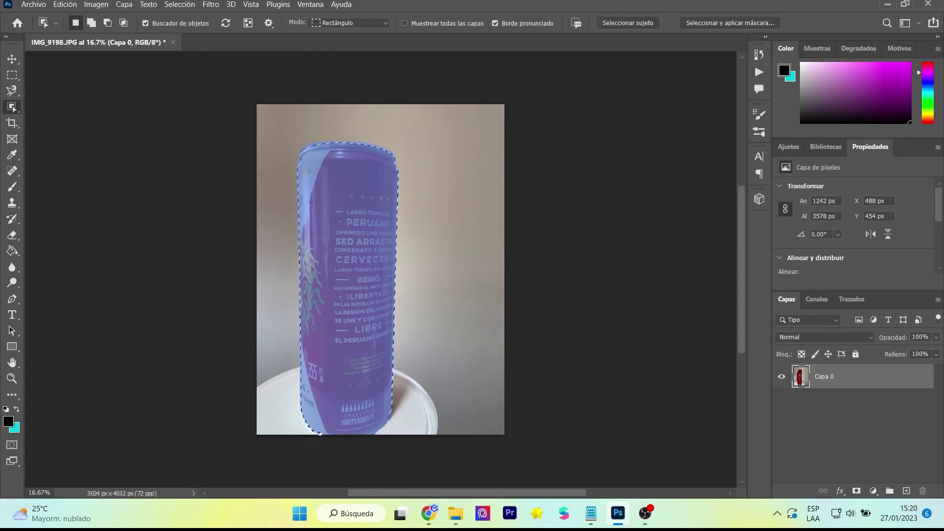
key(ctrl+shift+i)
key(Delete)
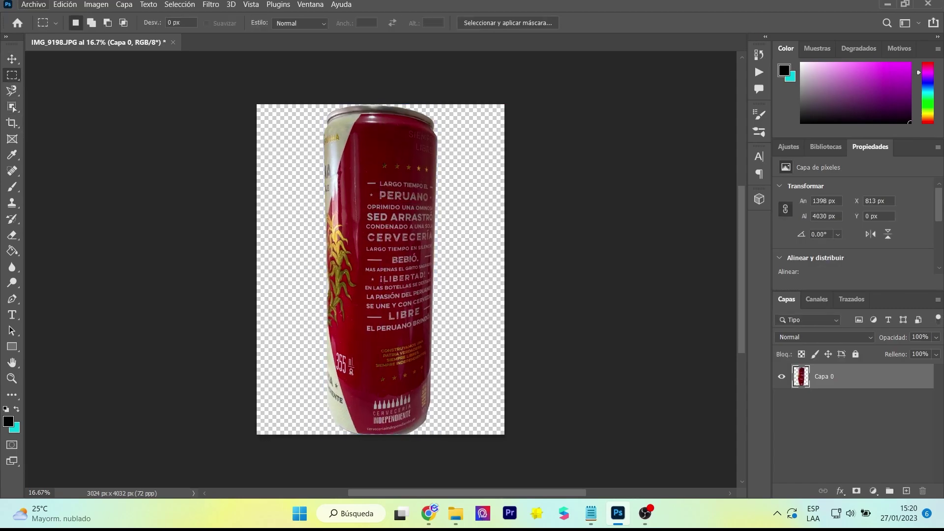
key(ctrl+shift+alt+w)
key(Return)
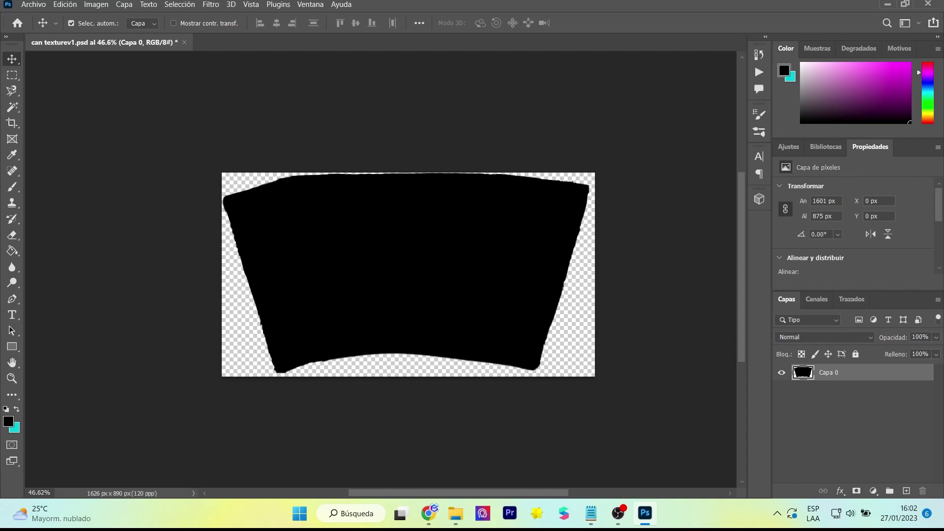
Hide Capa 0 and place curve1, enlarging and tilting it into position.
key(ctrl+comma)
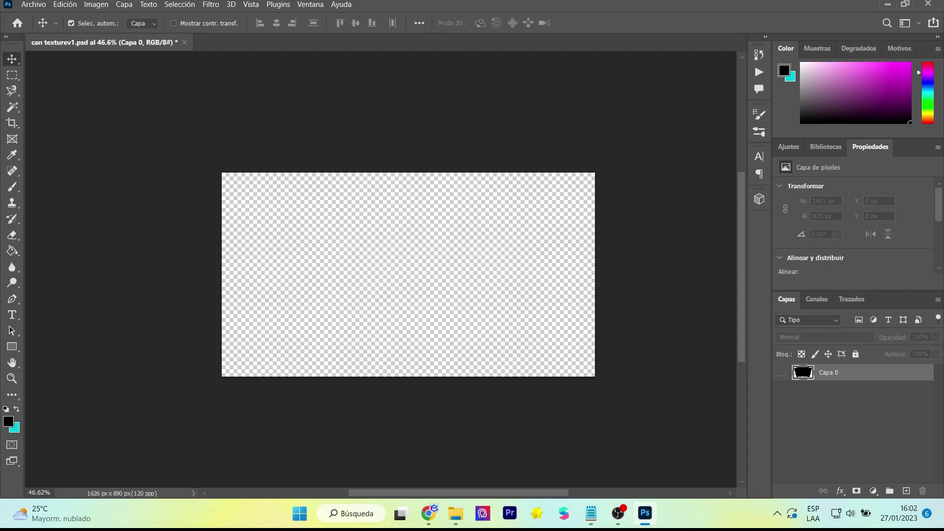
key(super+e)
drag(358, 229, 358, 229)
drag(332, 172, 152, 97)
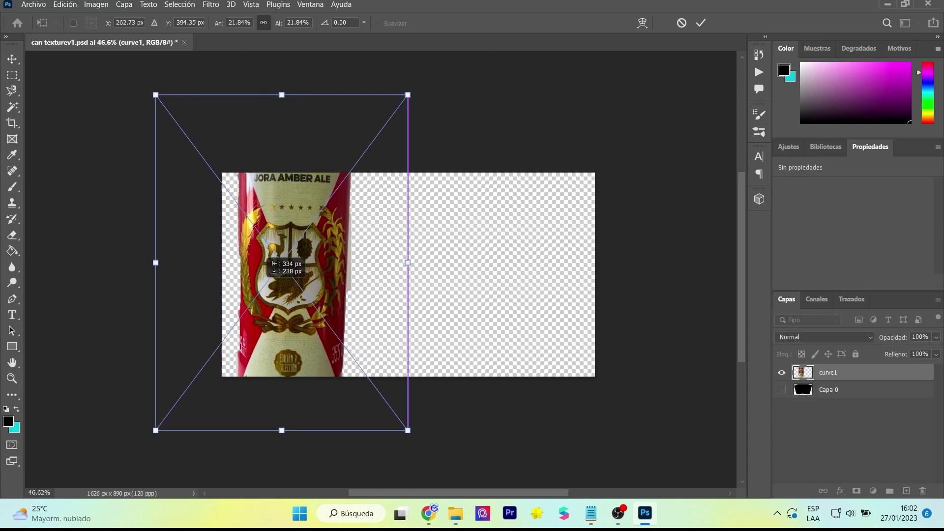
drag(358, 168, 339, 196)
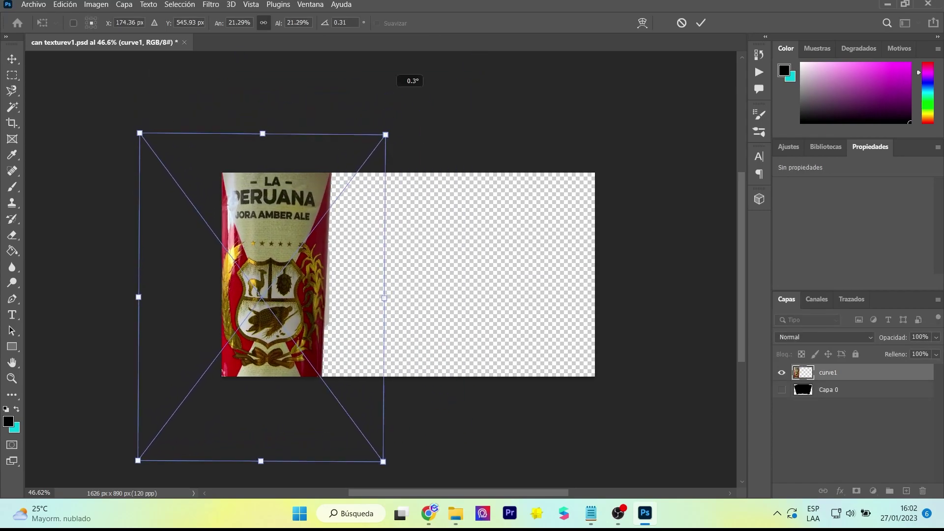
drag(383, 132, 403, 114)
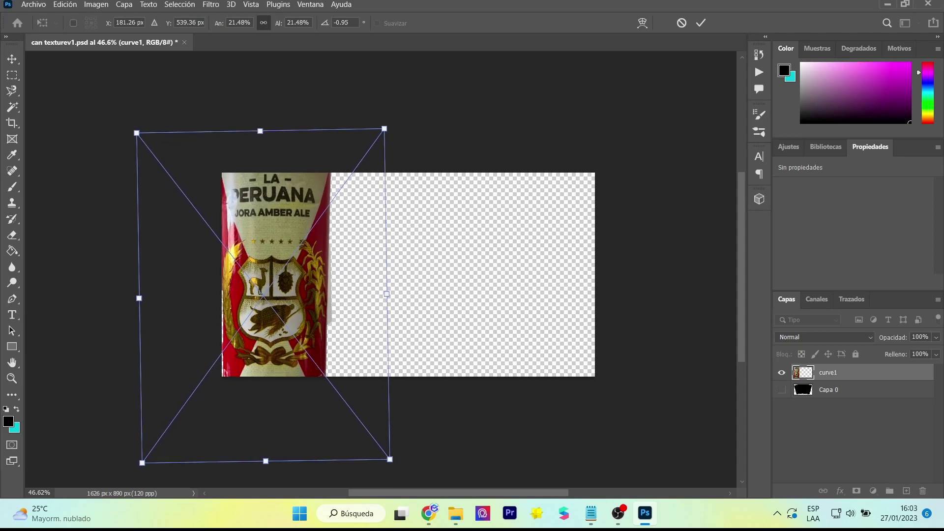
key(Return)
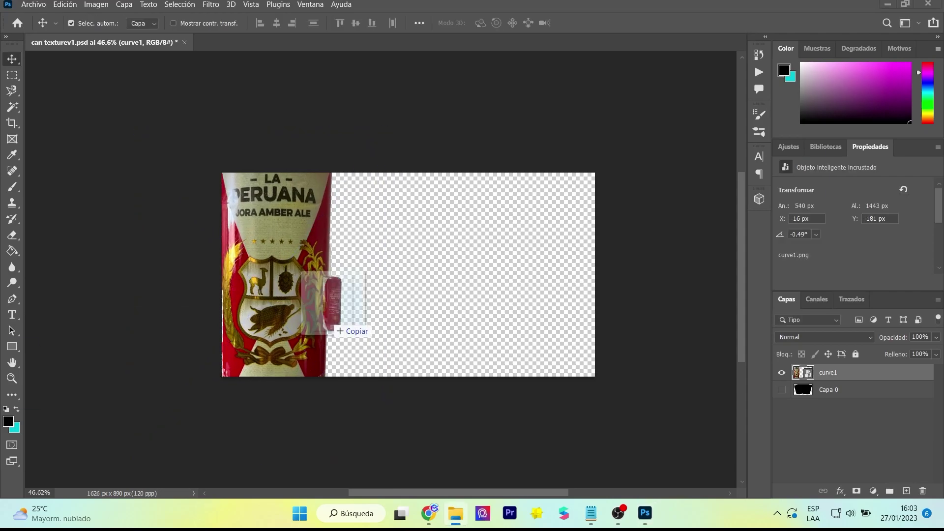
Place curve2 beside curve1, enlarging and lining it up.
drag(336, 327, 335, 327)
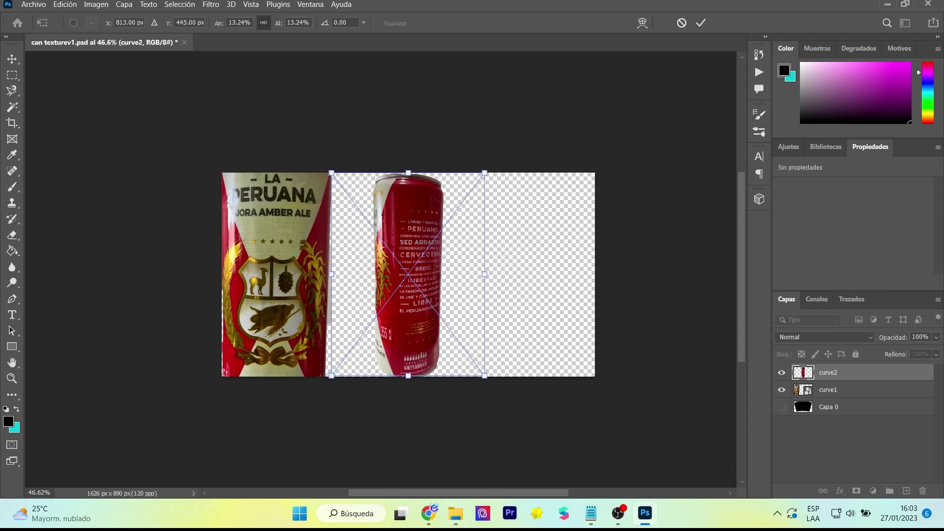
drag(445, 209, 407, 207)
drag(438, 172, 472, 128)
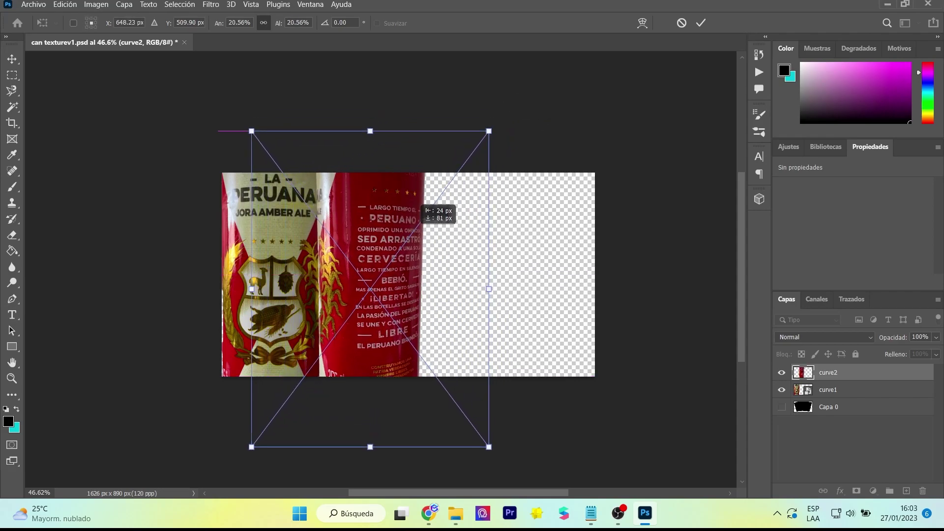
drag(418, 209, 410, 215)
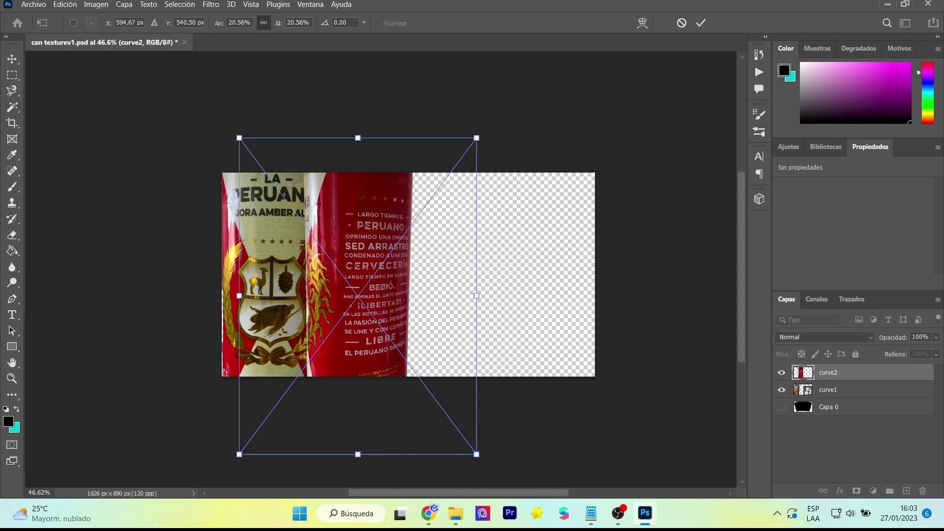
key(Return)
Rasterize the curve2 layer after deleting the seam overlap fails on the smart object.
key(m)
drag(304, 171, 320, 377)
key(Delete)
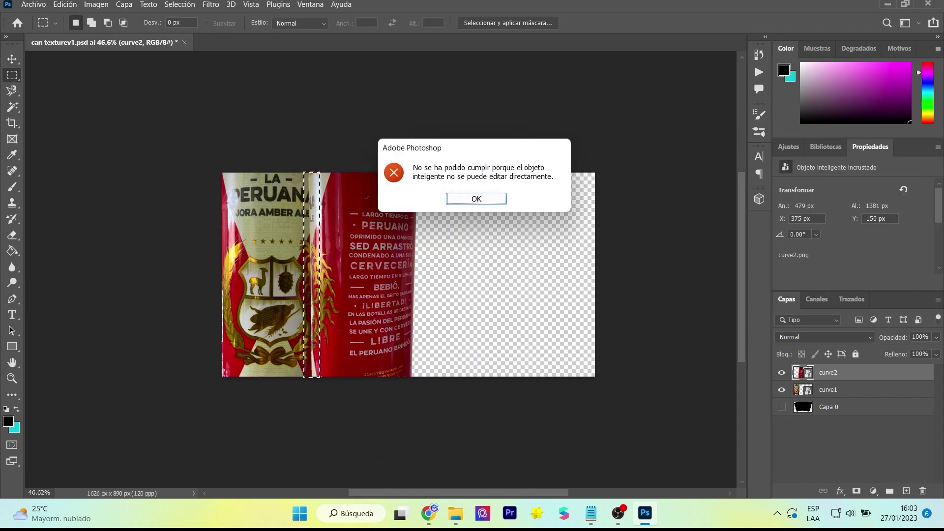
key(Return)
right_click(836, 373)
click(669, 279)
Readjust the curve2 layer along the seam with Free Transform.
key(ctrl+t)
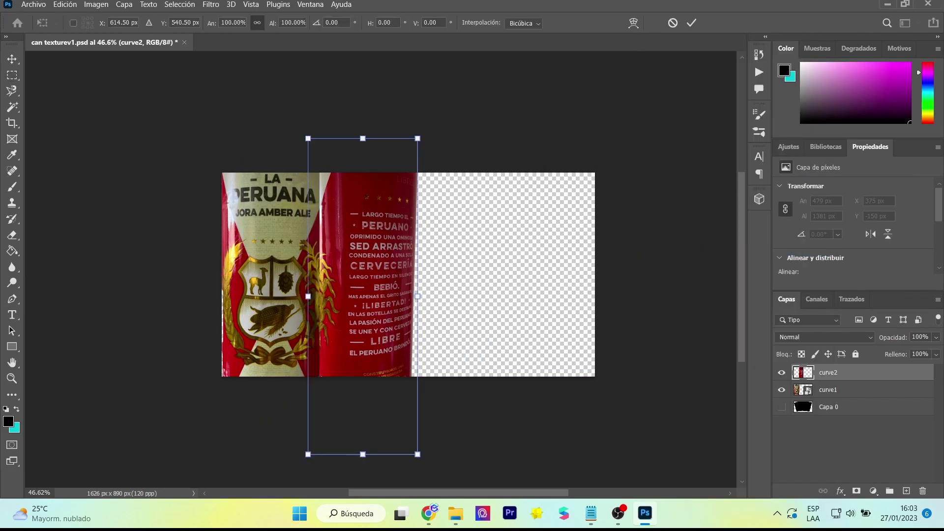
key(Return)
scroll(304, 203, up, 2)
key(m)
drag(291, 146, 300, 160)
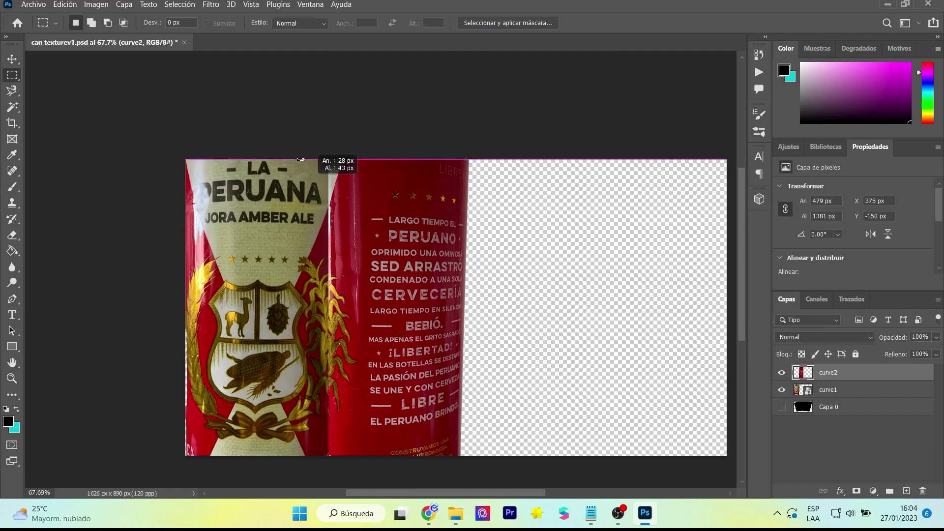
key(ctrl+t)
scroll(496, 226, down, 2)
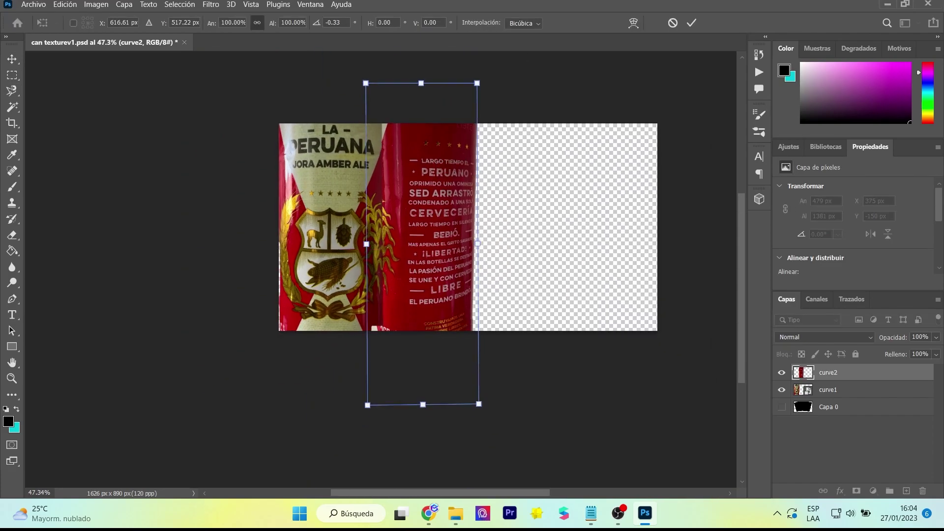
key(Return)
Place curve4 beside curve2, enlarging and aligning it, and delete the overlapping strip.
key(ctrl+v)
scroll(572, 169, up, 1)
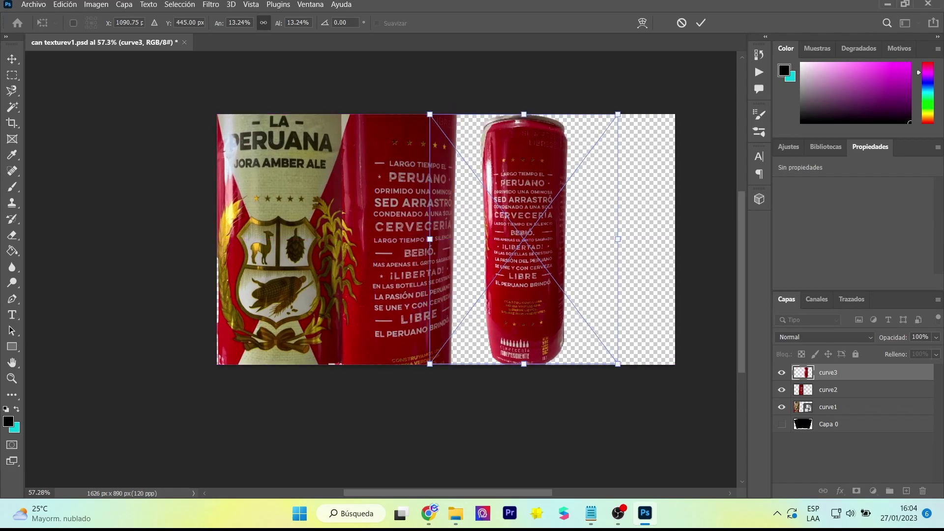
drag(523, 239, 501, 314)
key(Escape)
key(ctrl+v)
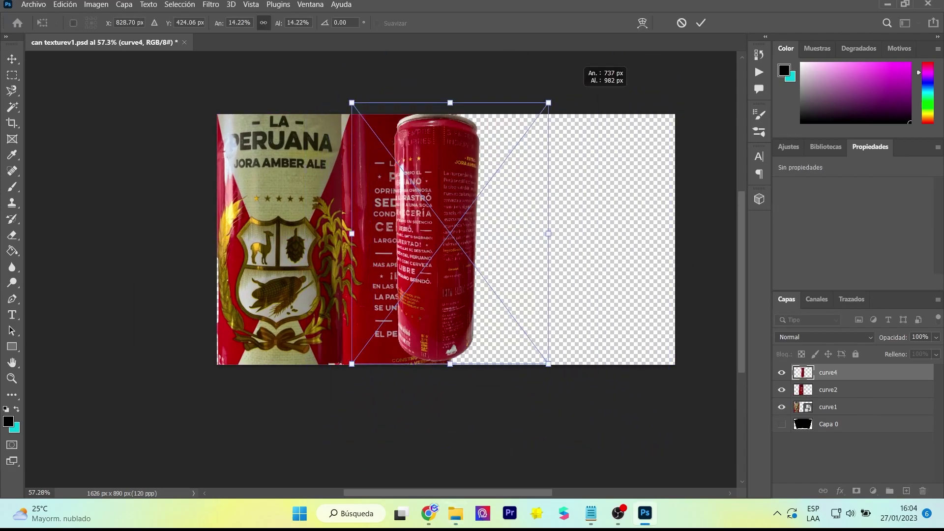
drag(548, 103, 648, 61)
drag(541, 231, 529, 231)
key(Return)
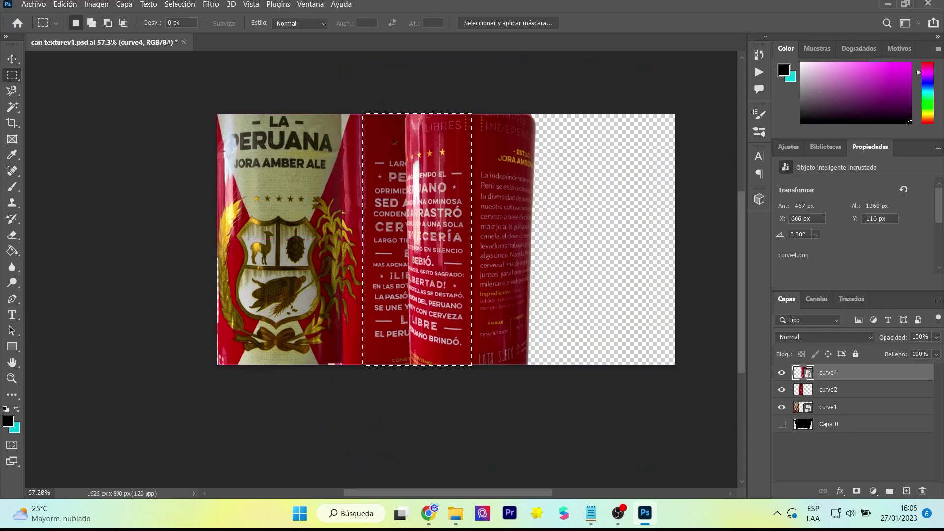
key(Delete)
Rotate curve4 slightly to straighten it.
key(ctrl+d)
key(ctrl+t)
drag(539, 55, 542, 57)
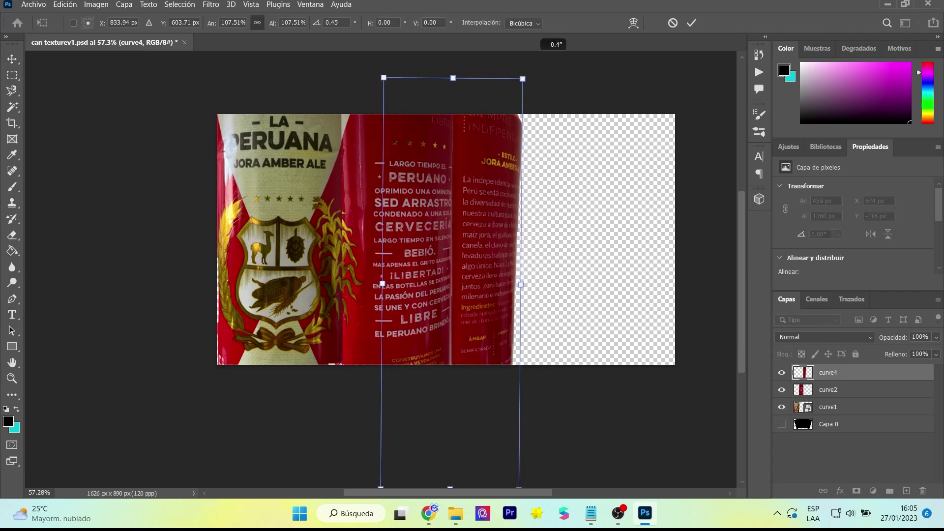
key(Return)
Place curve5, delete its overlap, and shift it to close the gap.
key(ctrl+v)
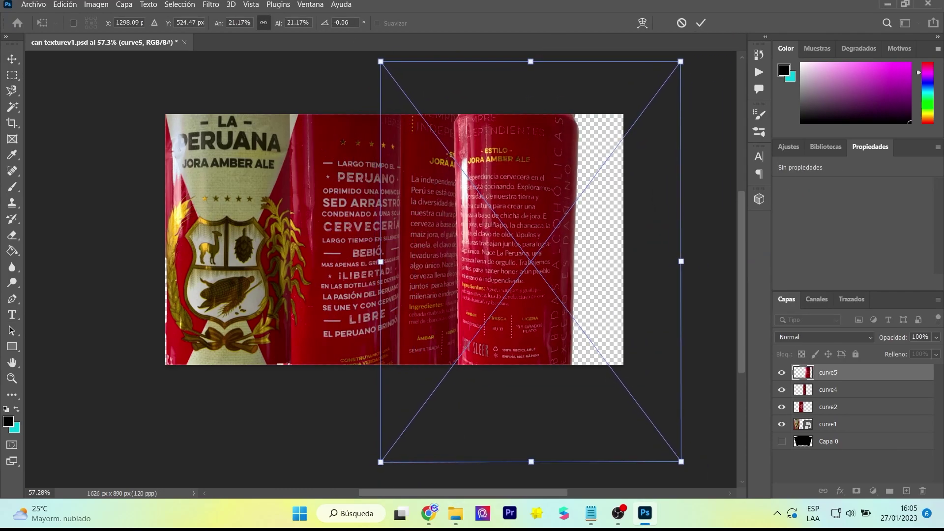
key(Return)
key(Delete)
key(ctrl+5)
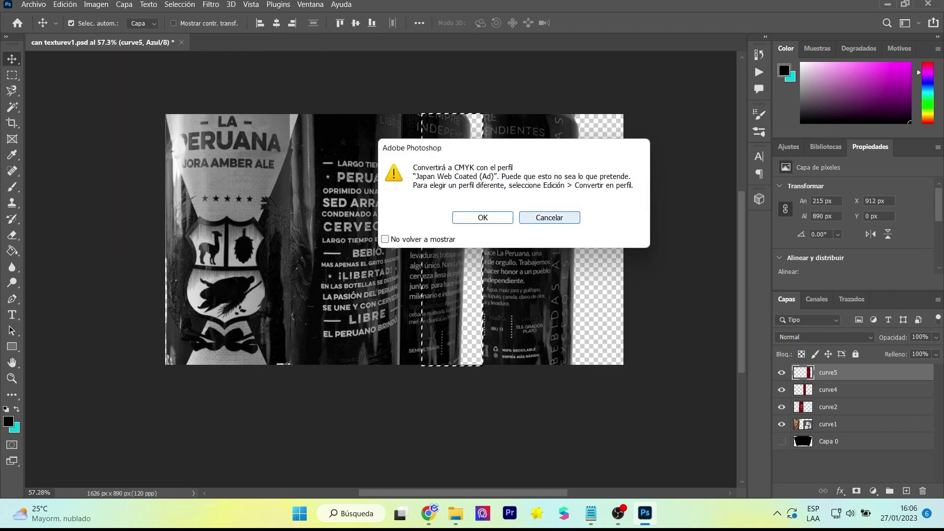
key(Return)
key(Escape)
key(ctrl+t)
mouse_move(521, 135)
mouse_down()
mouse_move(507, 129)
mouse_move(524, 131)
mouse_move(521, 148)
mouse_up()
key(Return)
key(ctrl+t)
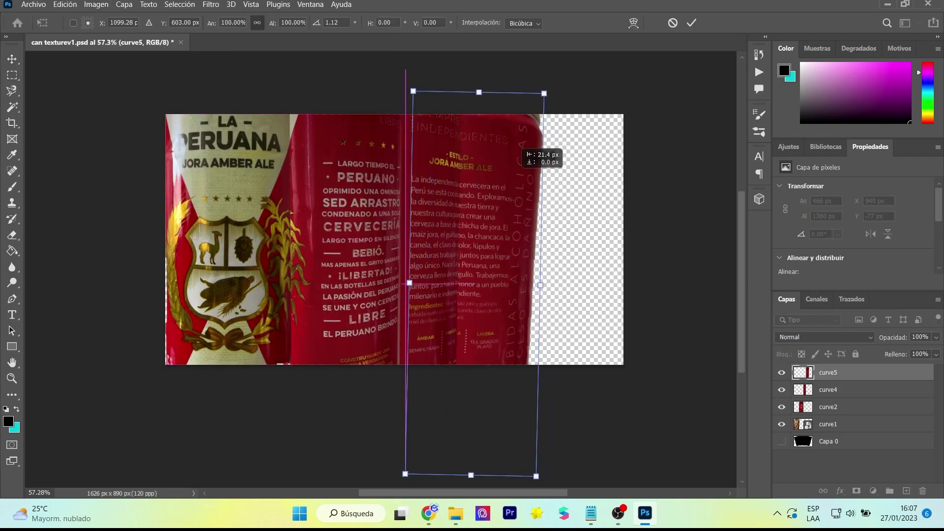
Place curve6 at the right end, rotating, nudging and enlarging it to match the others.
drag(392, 238, 574, 244)
scroll(551, 286, down, 1)
drag(686, 118, 689, 98)
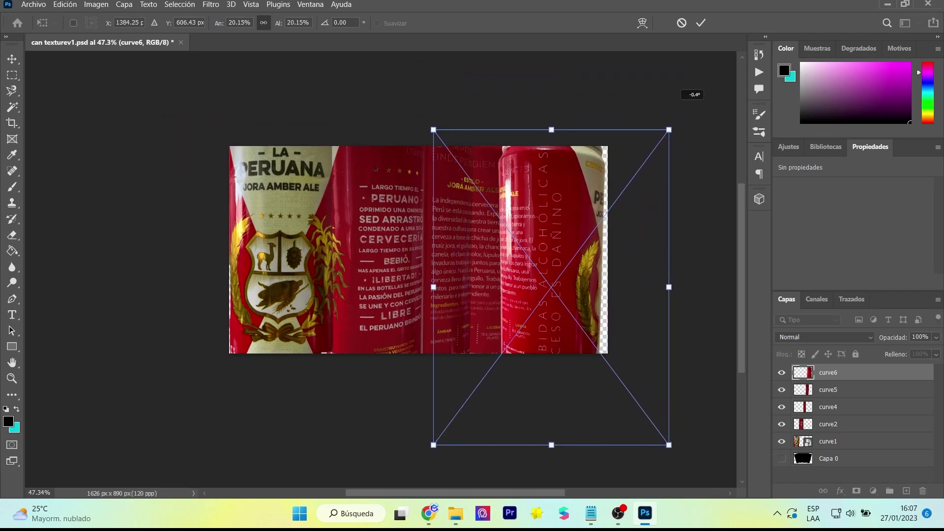
key(Return)
key(ctrl+t)
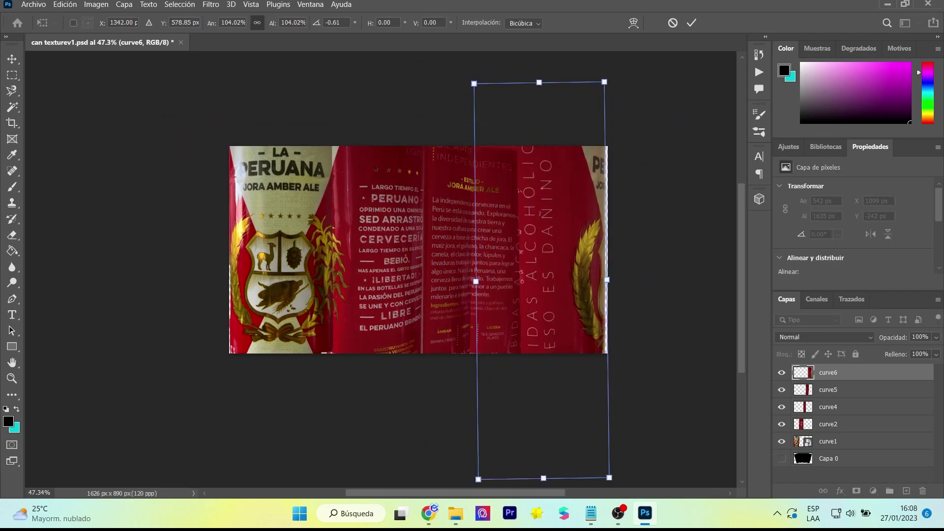
drag(622, 73, 641, 58)
drag(569, 193, 573, 204)
drag(609, 84, 611, 77)
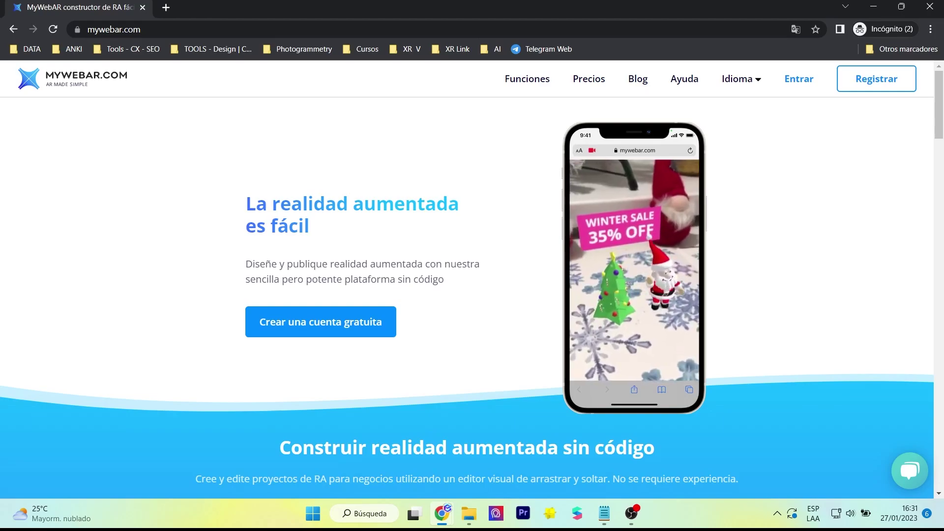
Scroll down through the mywebar.com homepage.
scroll(473, 295, down, 1)
scroll(472, 296, down, 1)
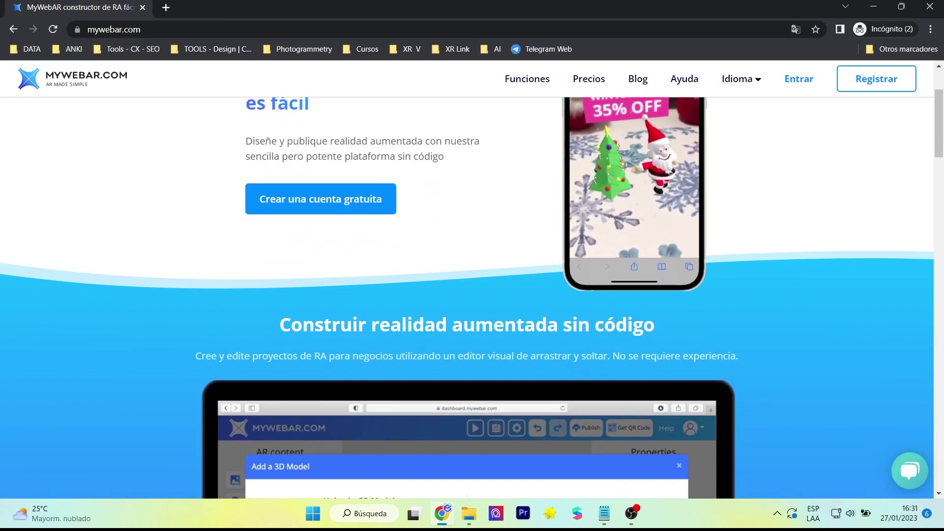
scroll(472, 295, down, 2)
scroll(473, 295, down, 1)
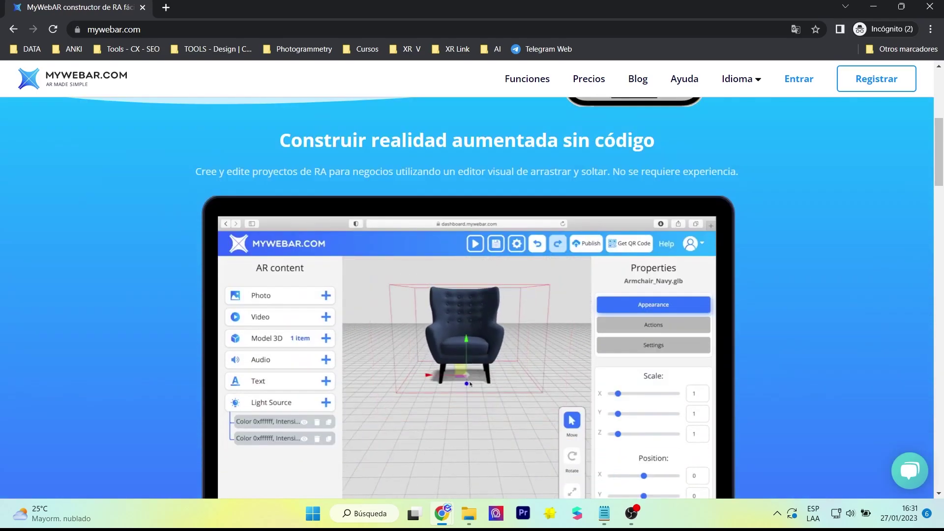
scroll(472, 295, down, 1)
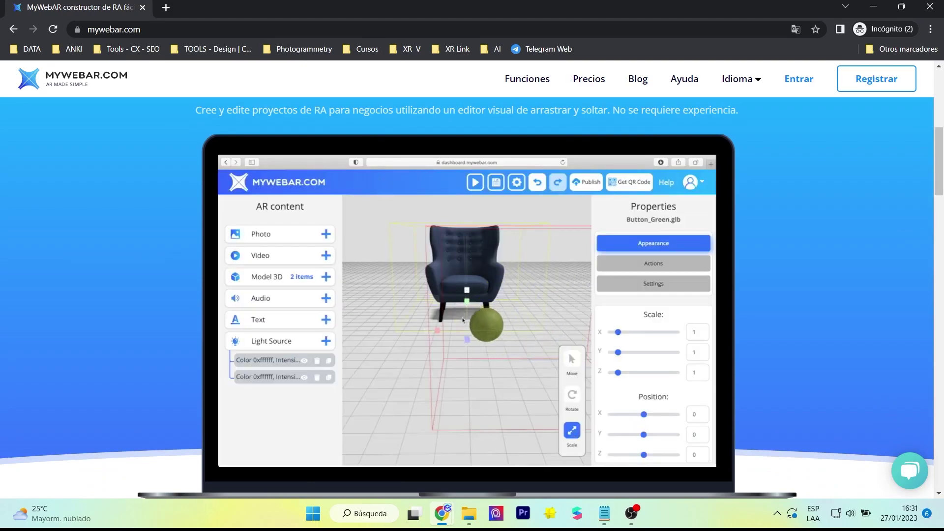
scroll(546, 367, down, 1)
scroll(547, 367, down, 2)
scroll(547, 367, down, 1)
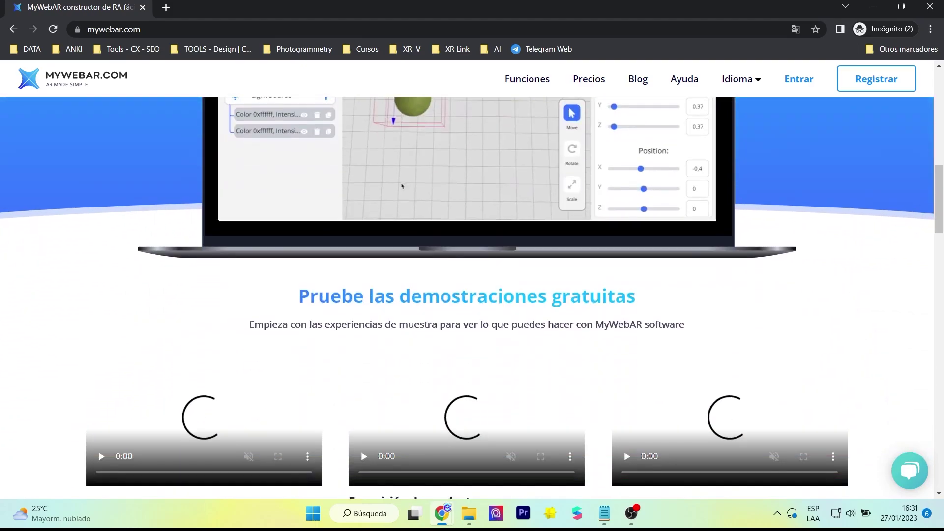
scroll(547, 367, down, 1)
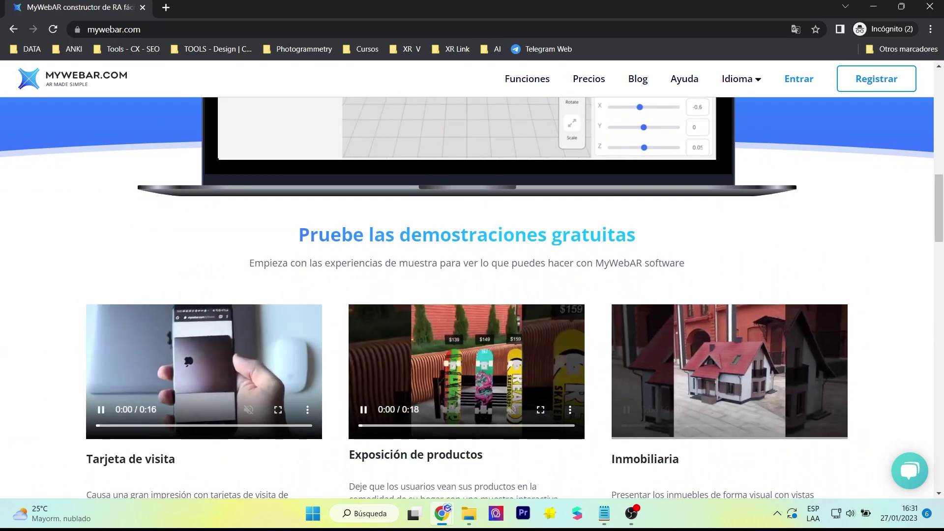
scroll(547, 367, down, 1)
scroll(546, 367, down, 1)
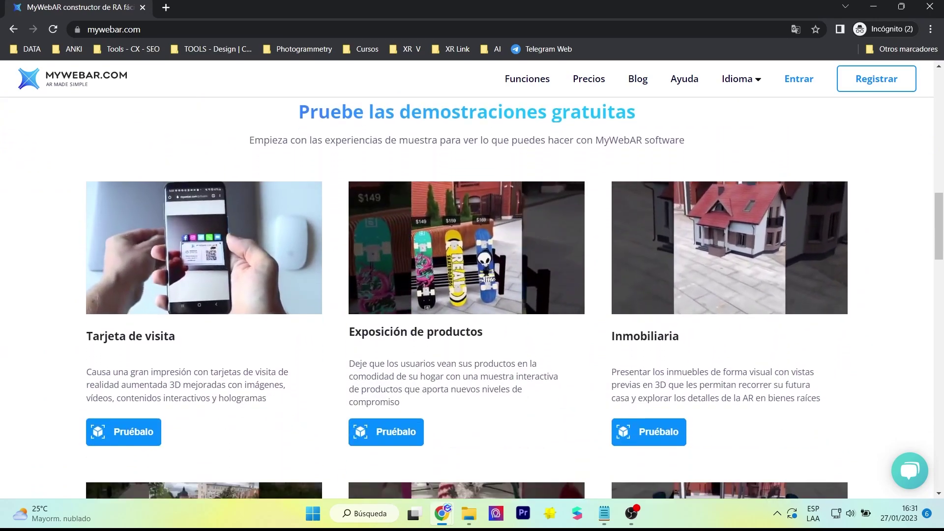
scroll(546, 367, down, 3)
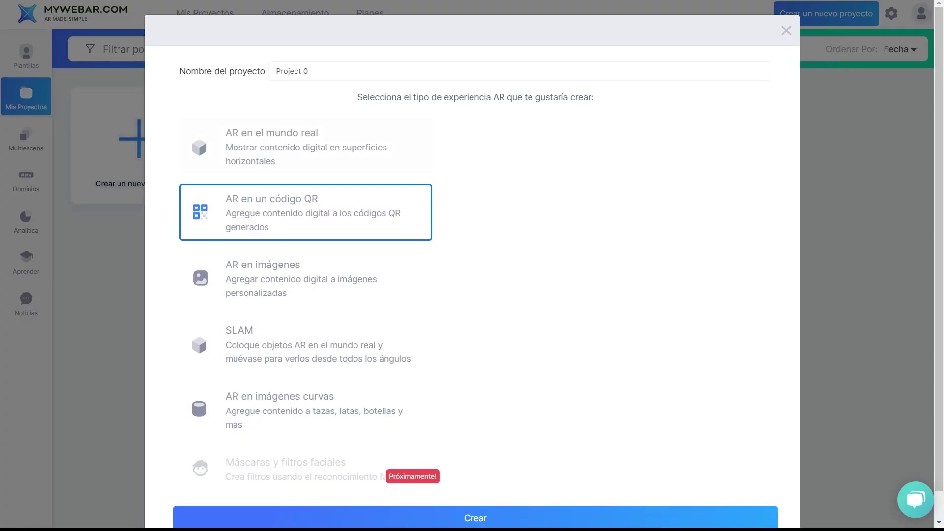
Create a new project of the 'AR en imágenes curvas' type.
scroll(472, 266, down, 1)
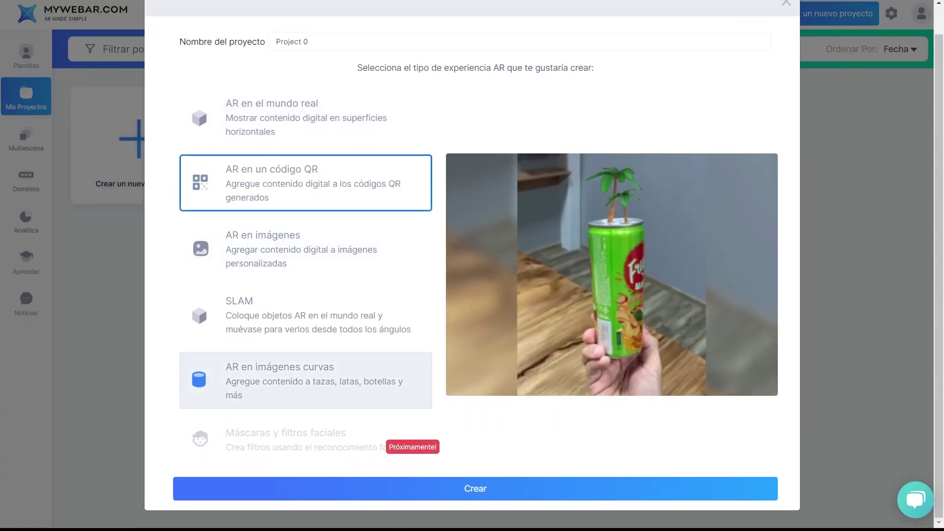
click(305, 380)
click(476, 488)
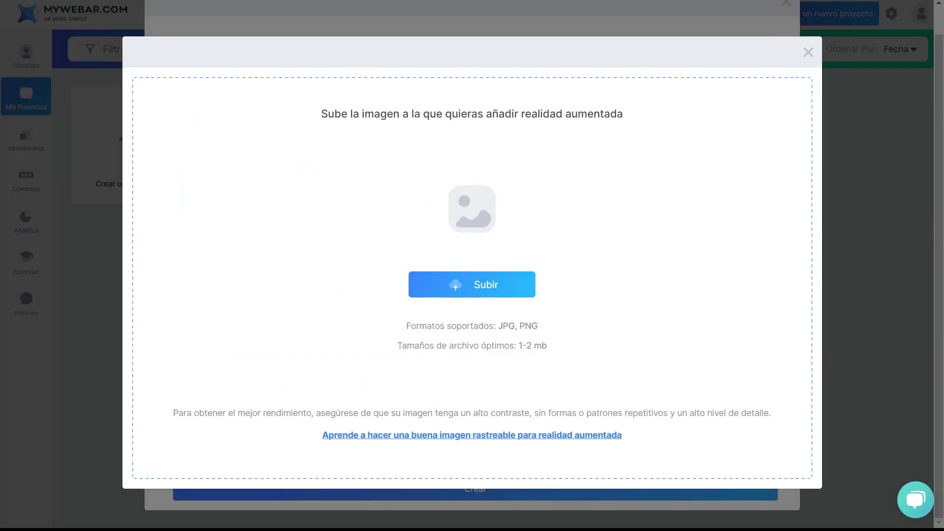
Upload the can texturev2 image and use it as the curved target.
click(472, 284)
click(143, 185)
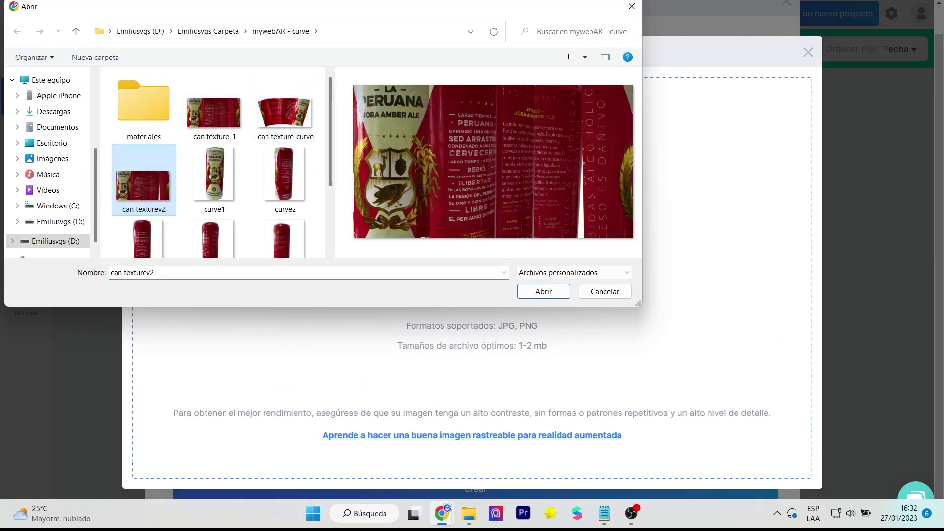
click(544, 291)
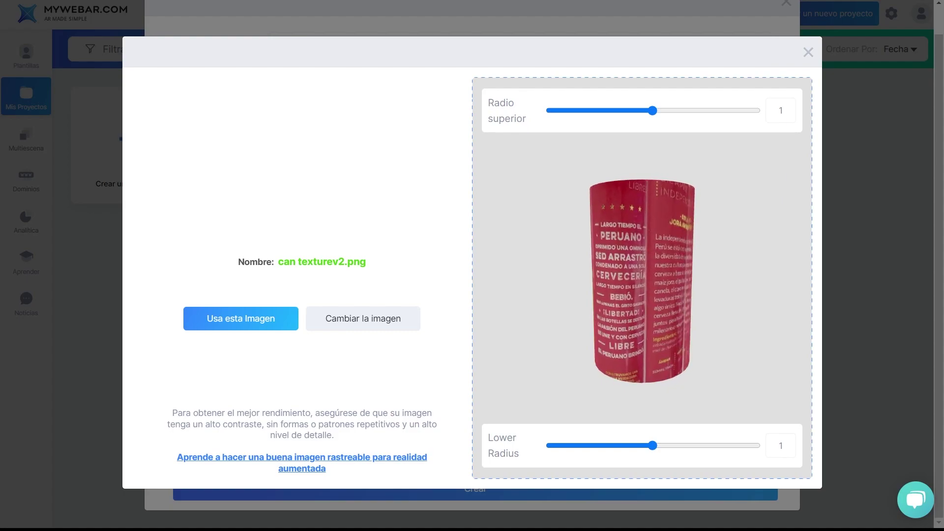
click(241, 318)
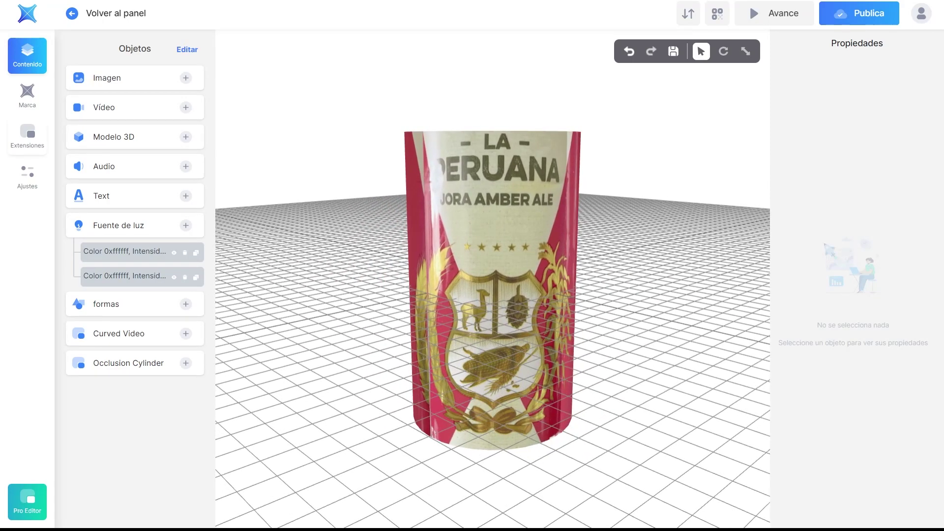
Check the Occlusion Cylinder card in Extensiones, then add an occlusion cylinder from Contenido.
click(27, 136)
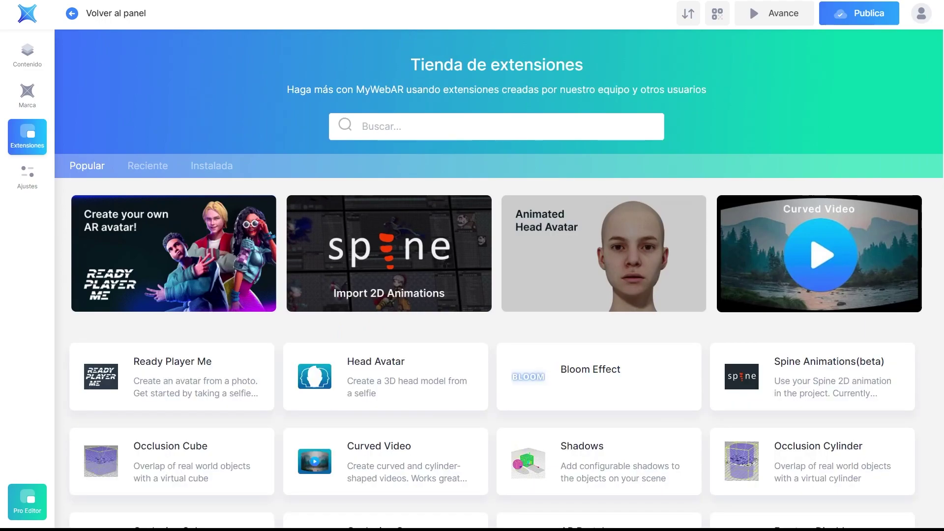
scroll(499, 290, down, 3)
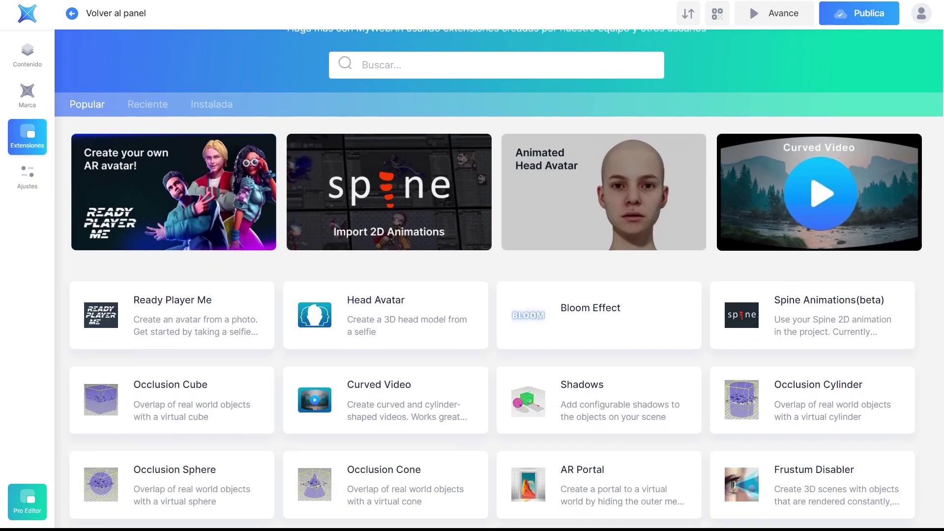
scroll(499, 290, down, 1)
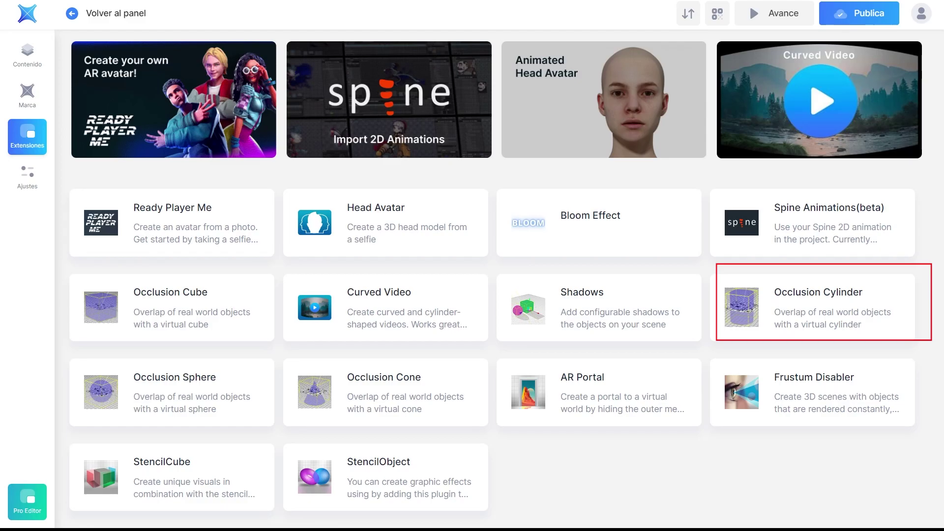
click(816, 308)
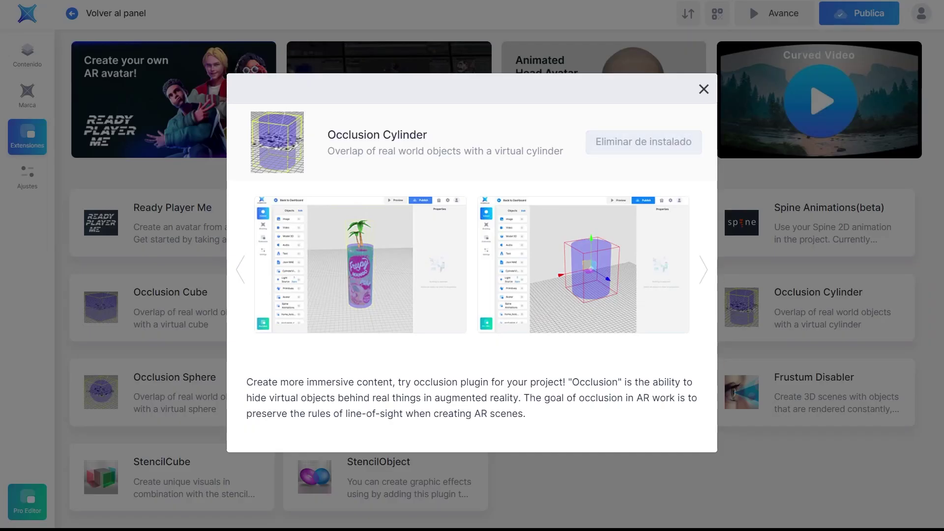
click(703, 89)
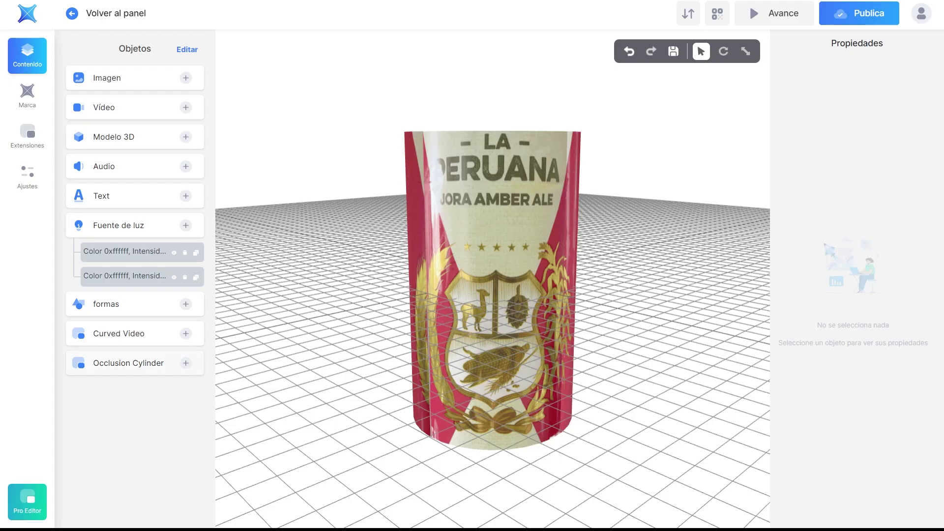
click(186, 363)
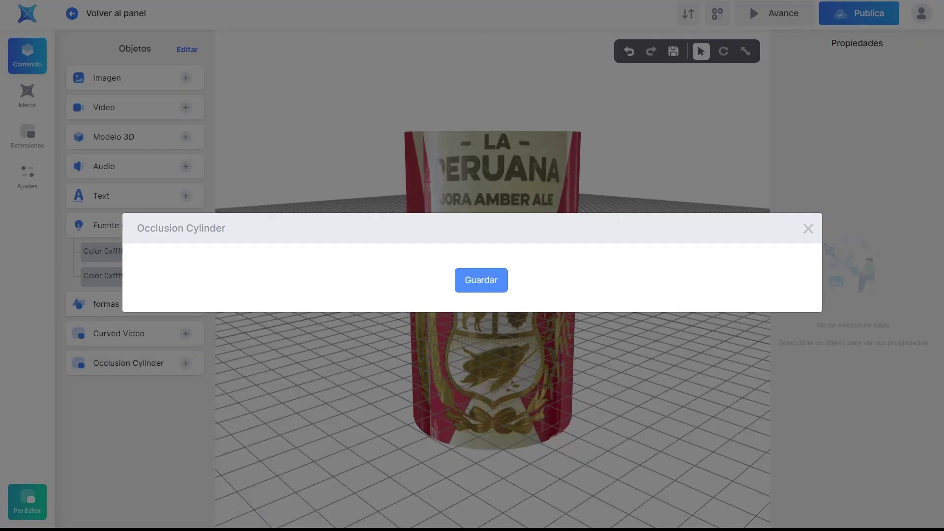
Save the new occlusion cylinder into the can scene with Guardar.
click(481, 280)
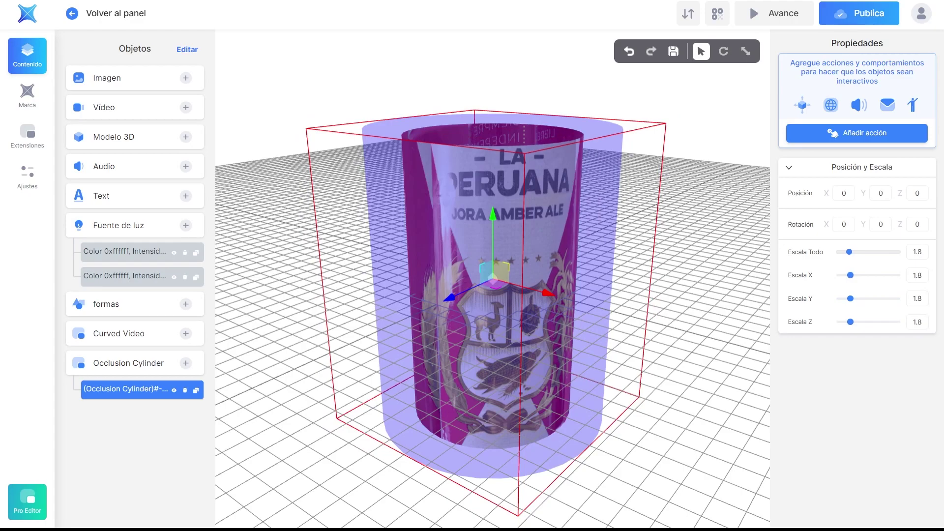
scroll(491, 280, up, 3)
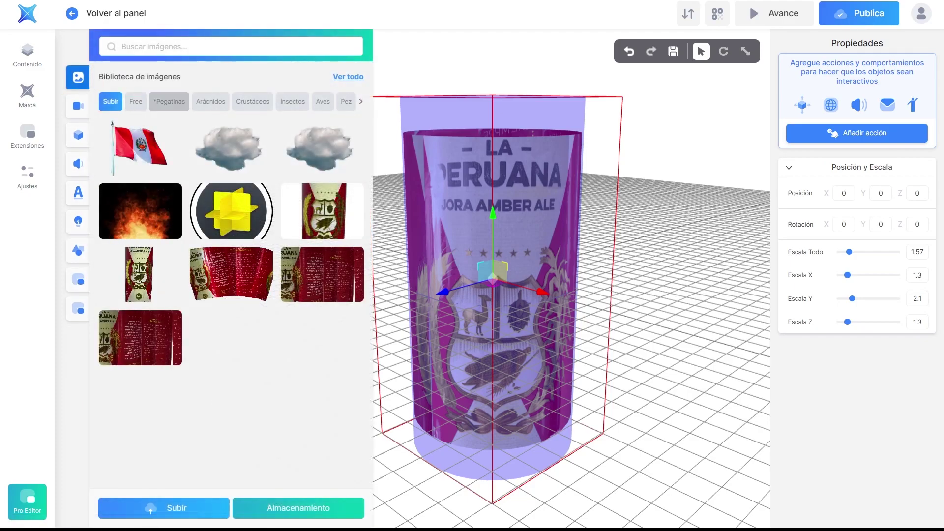
Upload nube.png from the materials folder with alpha transparency and add it beside the can.
click(164, 508)
click(471, 351)
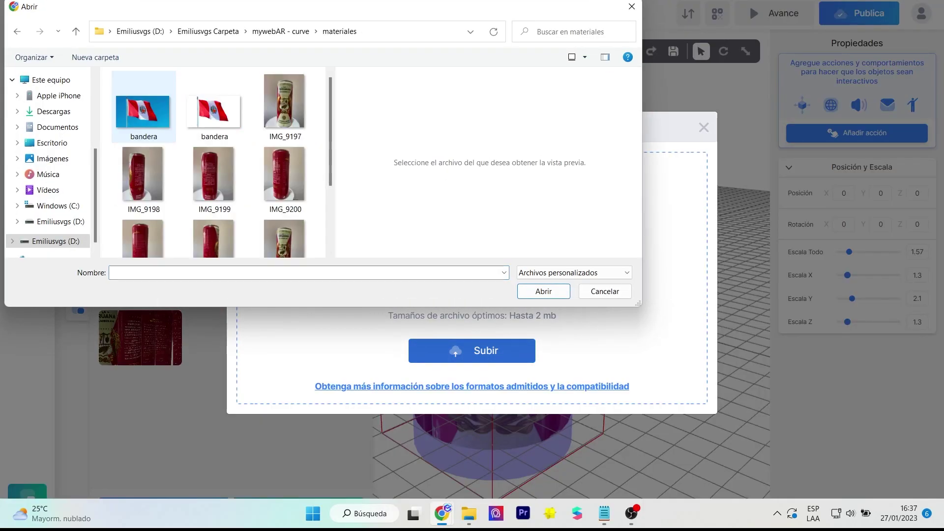
click(215, 113)
scroll(215, 162, down, 3)
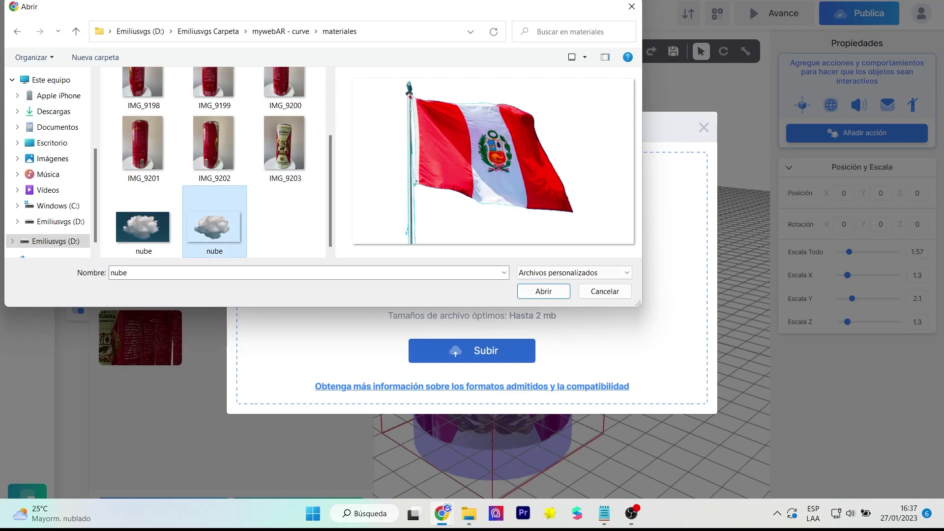
click(543, 291)
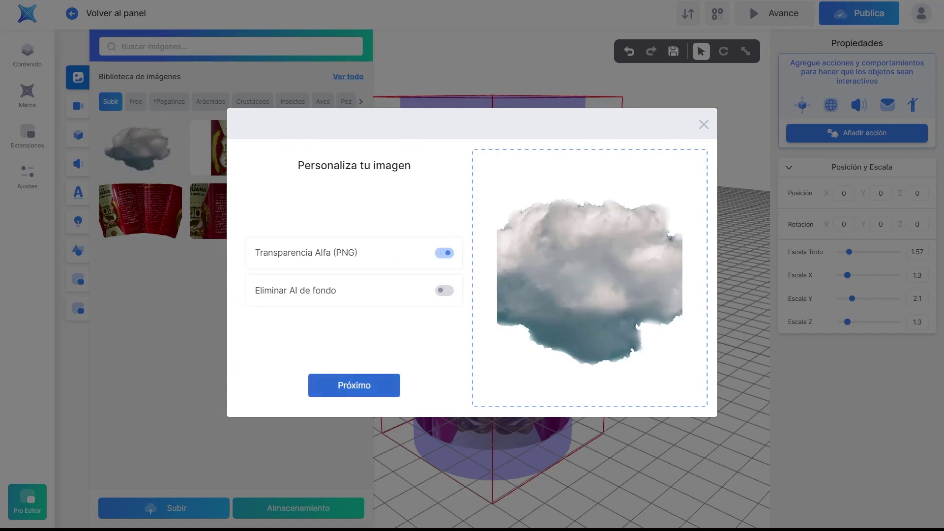
click(354, 385)
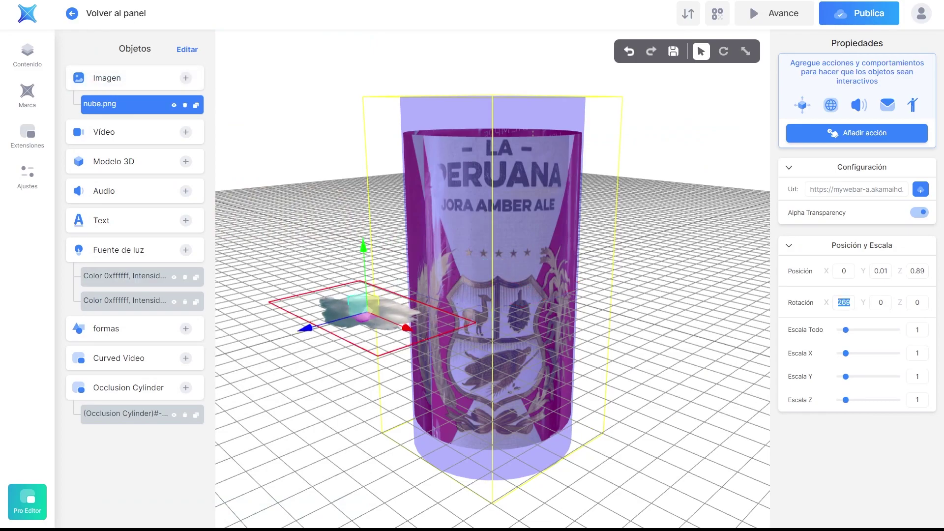
Set the first cloud's rotation to X 0, Y 68.
text(0)
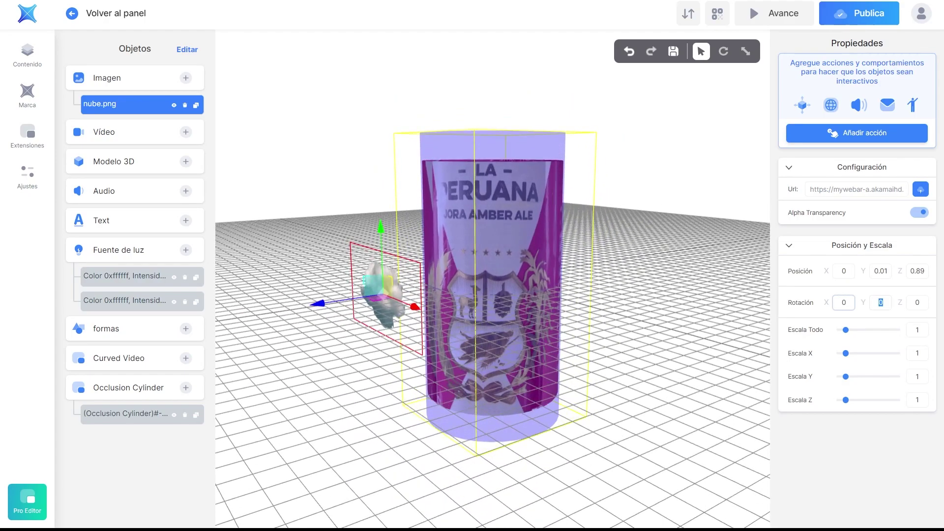
key(Tab)
text(90)
key(BackSpace)
key(BackSpace)
text(68)
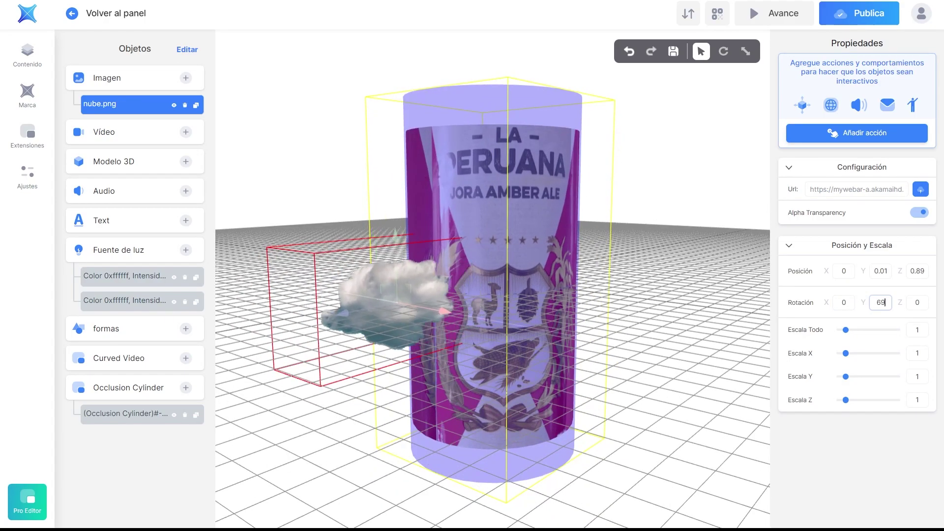
Add a second nube.png cloud and set its rotation to X 0, Y 71.
click(185, 78)
click(137, 143)
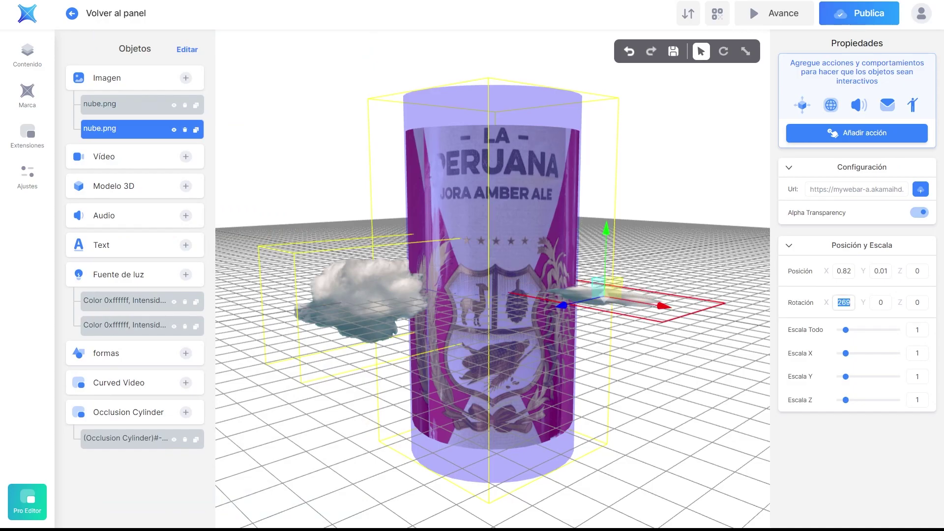
text(0)
key(Tab)
text(180)
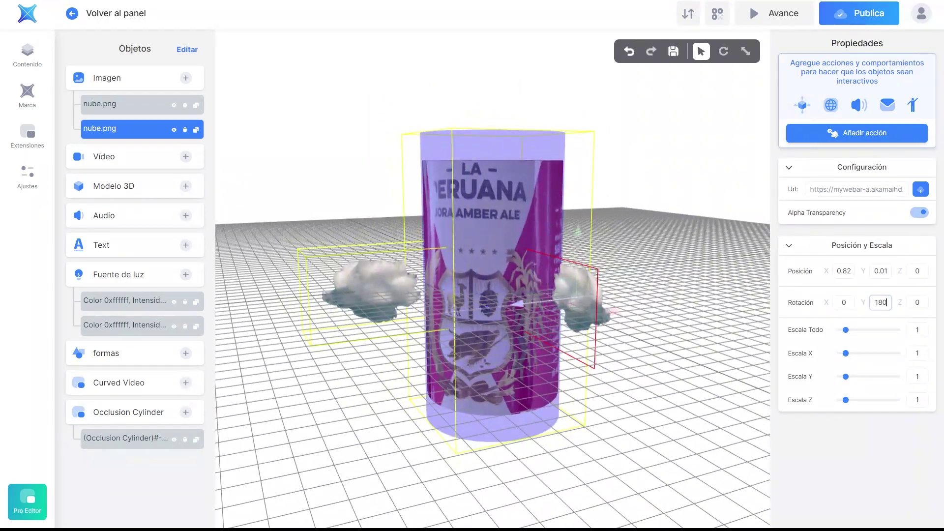
key(BackSpace)
key(BackSpace)
key(BackSpace)
text(21)
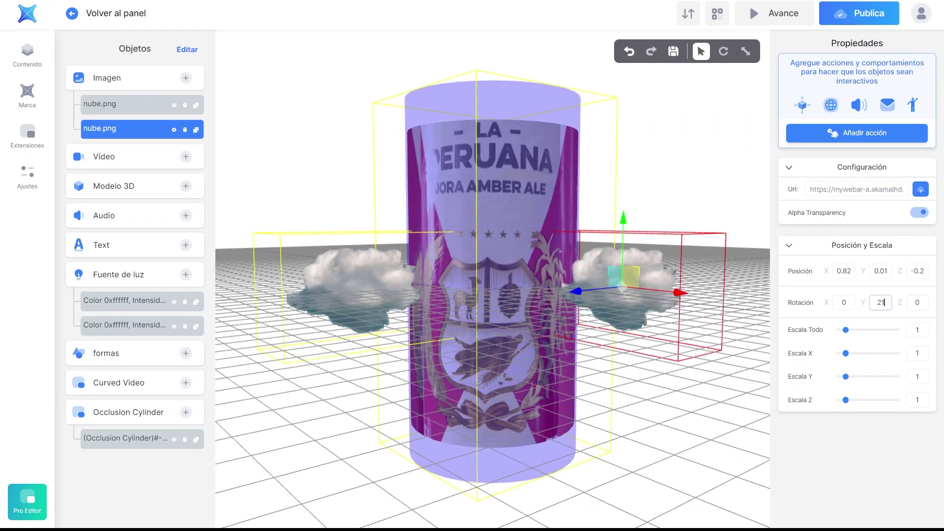
key(BackSpace)
key(BackSpace)
text(71)
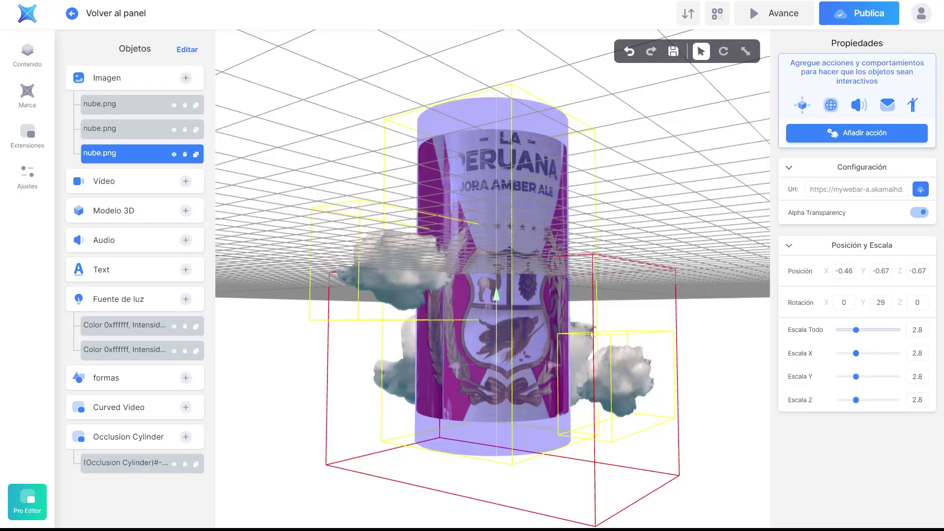
drag(491, 344, 541, 344)
Upload the bandera.png flag image, add it to the scene, and set rotation Z to 0.
click(186, 78)
click(147, 505)
double_click(217, 112)
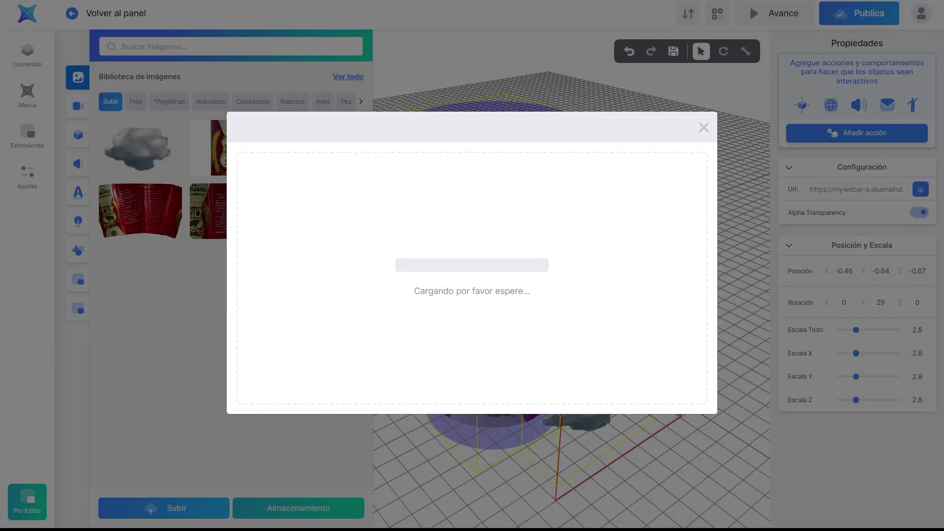
click(354, 385)
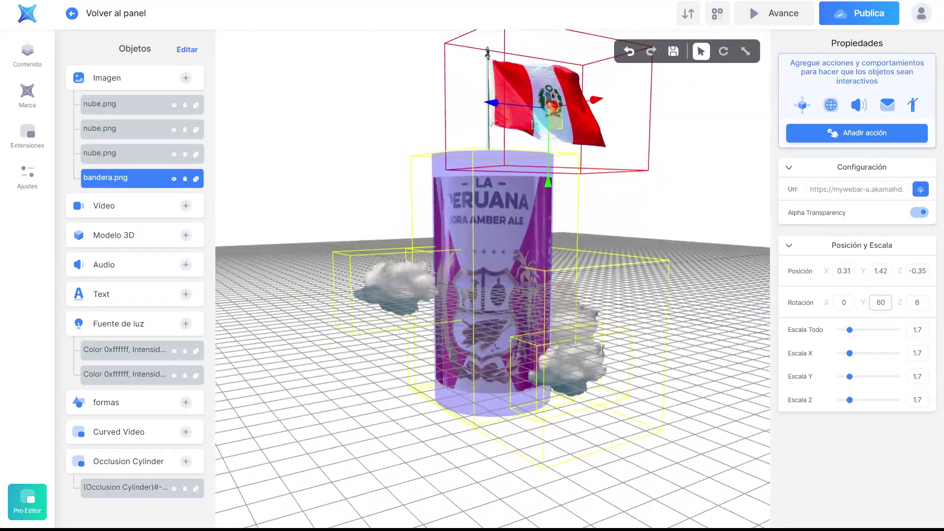
text(0)
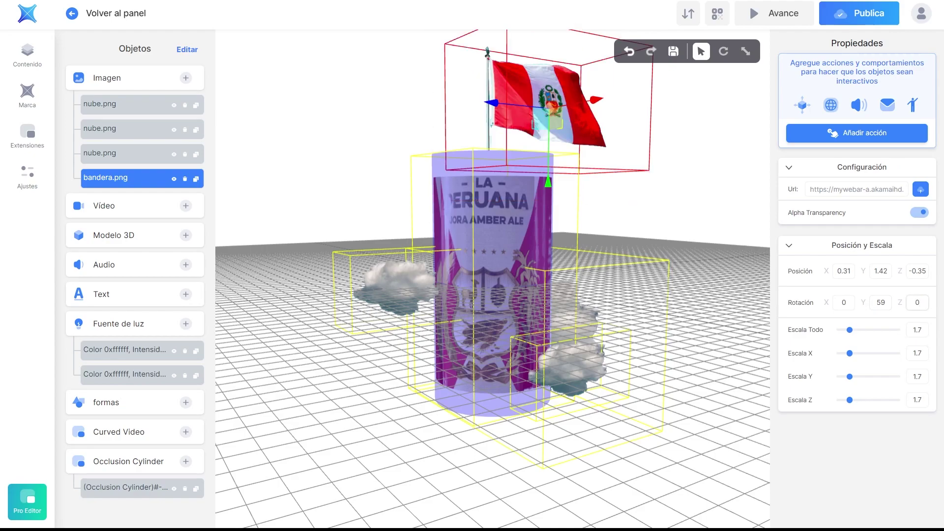